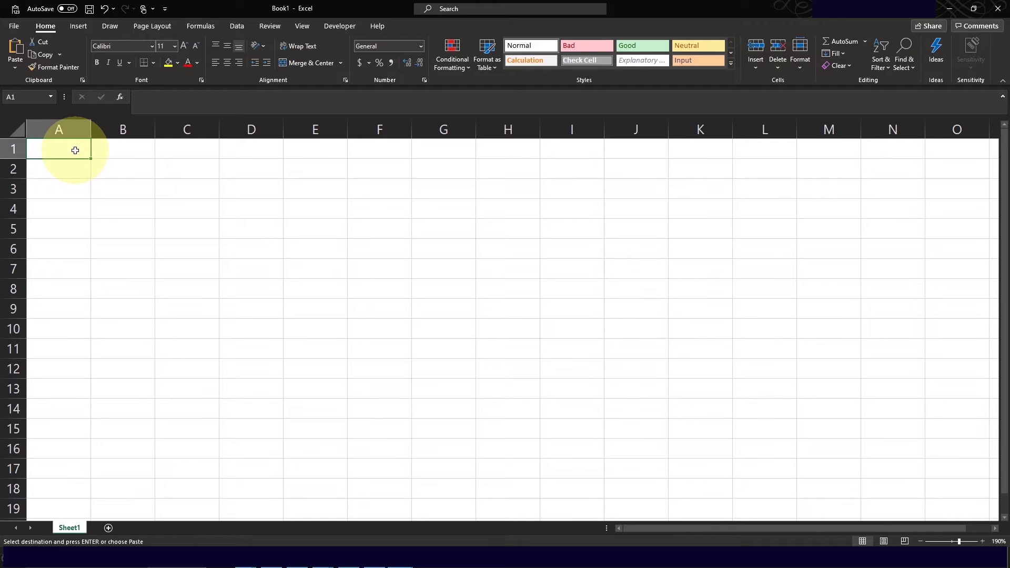
Paste the copied six-row sample table of MC, TF and MR questions, with points, answers and choices, starting at cell A1
{"action": "type", "text": "MC\t\t1\tQuestion 1\t2\tchoice 1\tchoice 2\tchoice 3\tchoice 4\tchoice 5 MC\t\t1.5\tQuestion 2\t4\tchoice 1\tchoice 2\tchoice 3\tchoice 4 TF\t\t1\tQuestion 3\t0 MR\t\t2\tQuestion 4\t2,4\tchoice 1\tchoice 2\tchoice 3\tchoice 4\tchoice 5 MR\t\t2\tQuestion 5\t1,3\tchoice 1\tchoice 2\tchoice 3 MR\t\t3.5\tQuestion 6\t1,2,3\tchoice 1\tchoice 2\tchoice 3\tchoice 4\tchoice 5"}
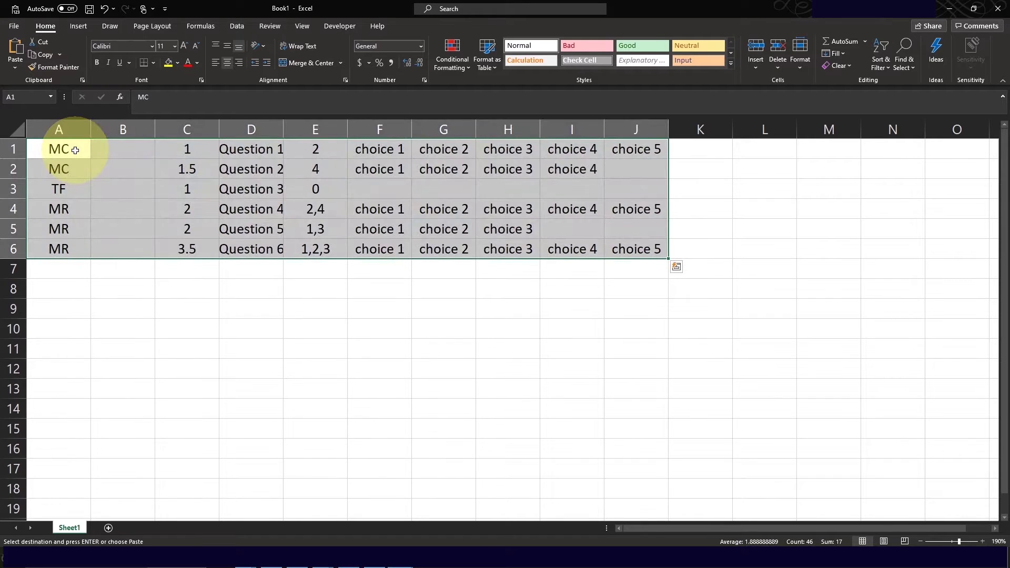
{"action": "left_click", "coordinate": [239, 295]}
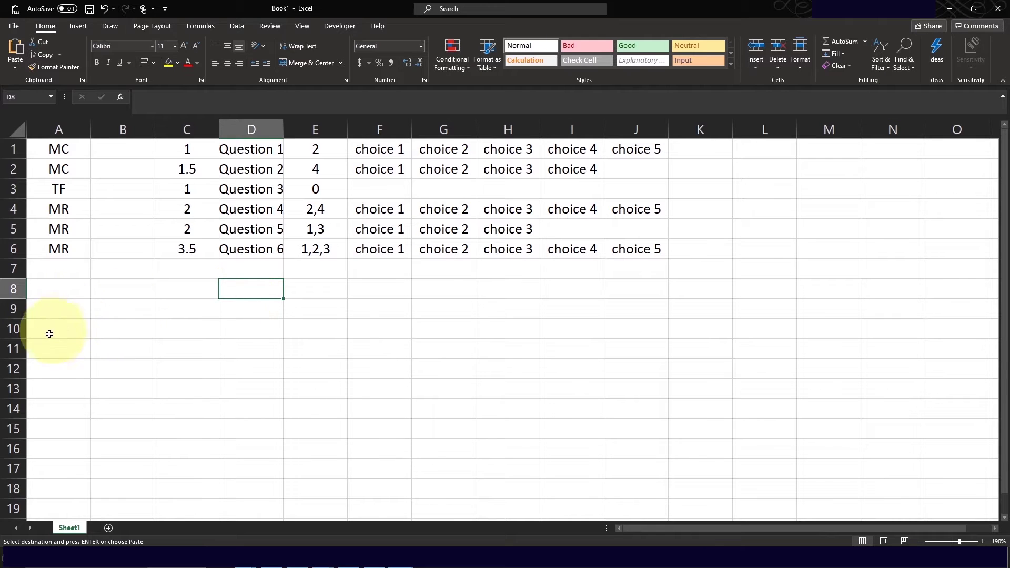
Examine the question rows one by one, going through rows 1 to 6 and the entries each contains
{"action": "left_click", "coordinate": [11, 149]}
{"action": "left_click", "coordinate": [15, 168]}
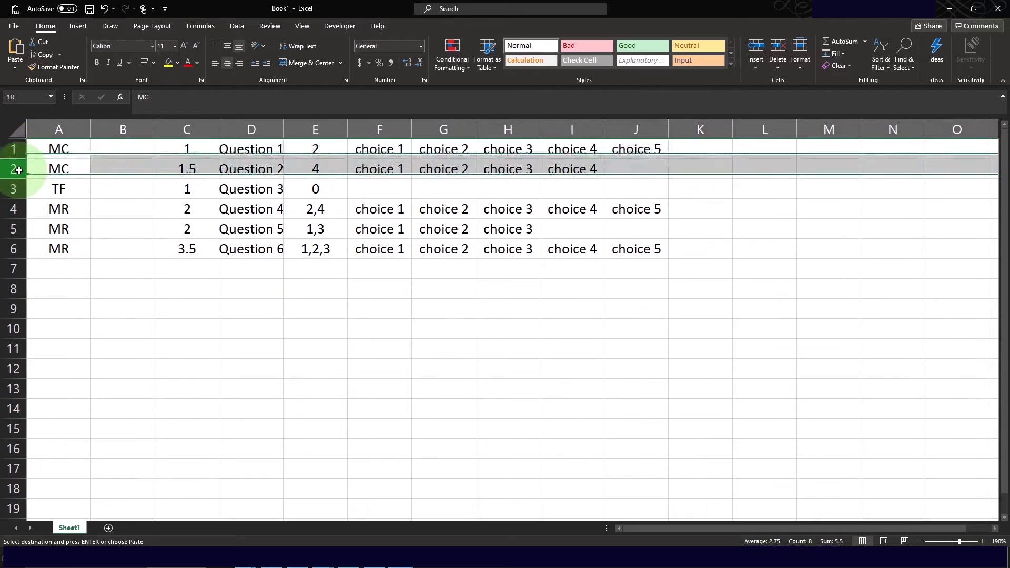
{"action": "left_click", "coordinate": [14, 188]}
{"action": "left_click", "coordinate": [15, 209]}
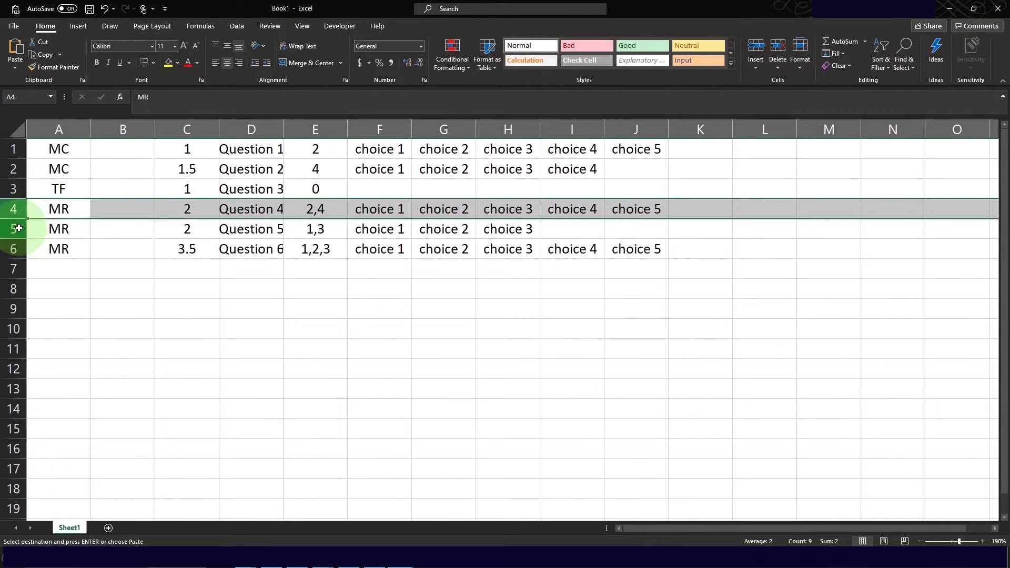
{"action": "left_click", "coordinate": [14, 229]}
{"action": "left_click", "coordinate": [14, 249]}
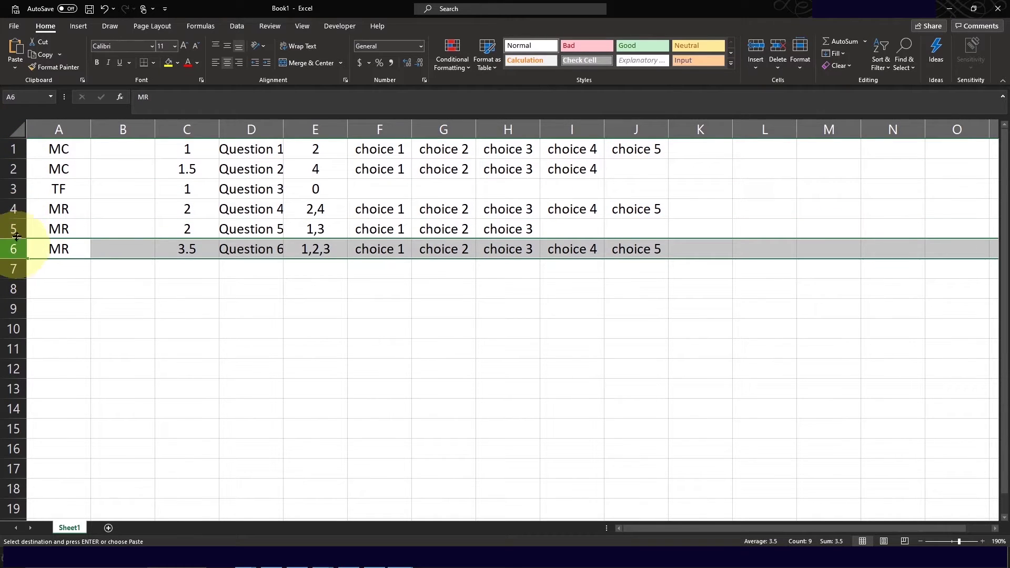
{"action": "left_click", "coordinate": [10, 150]}
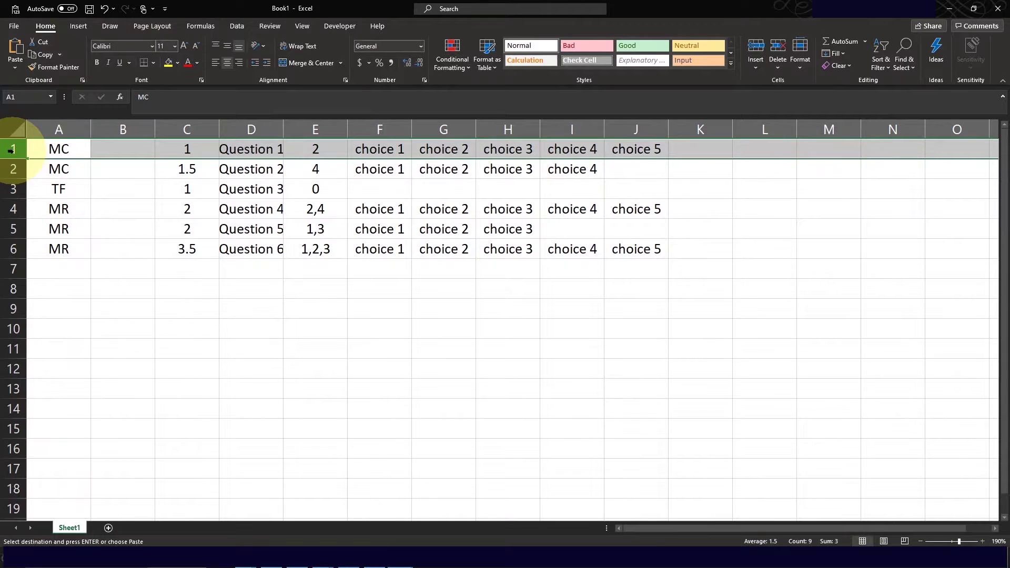
{"action": "left_click", "coordinate": [15, 169]}
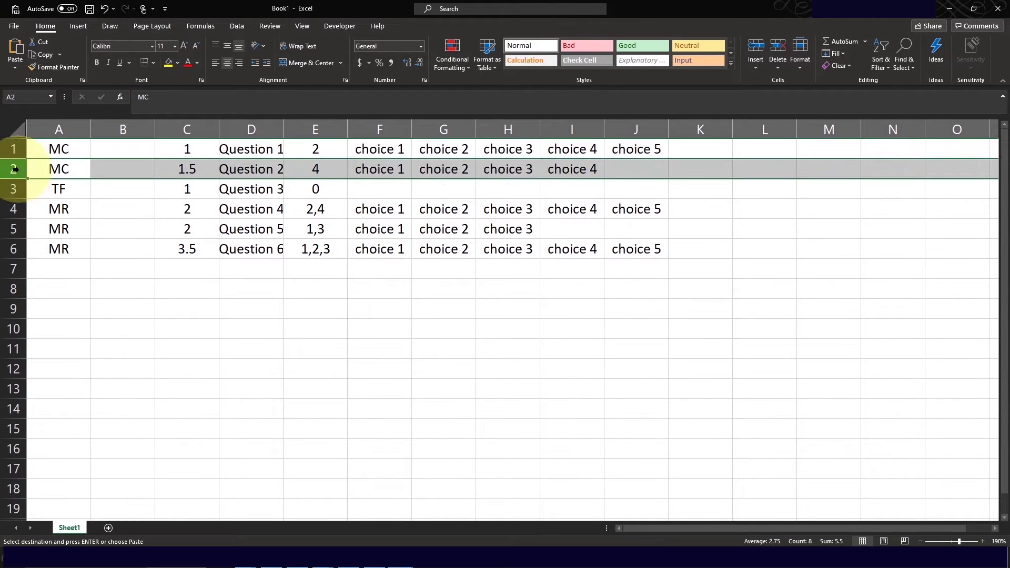
{"action": "left_click", "coordinate": [14, 188]}
{"action": "left_click", "coordinate": [14, 209]}
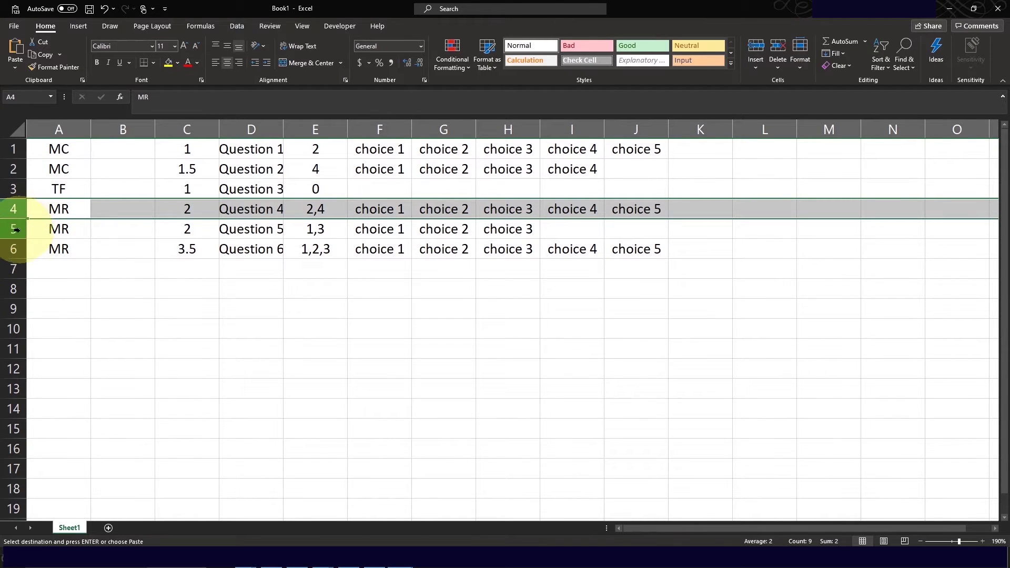
{"action": "left_click", "coordinate": [15, 229]}
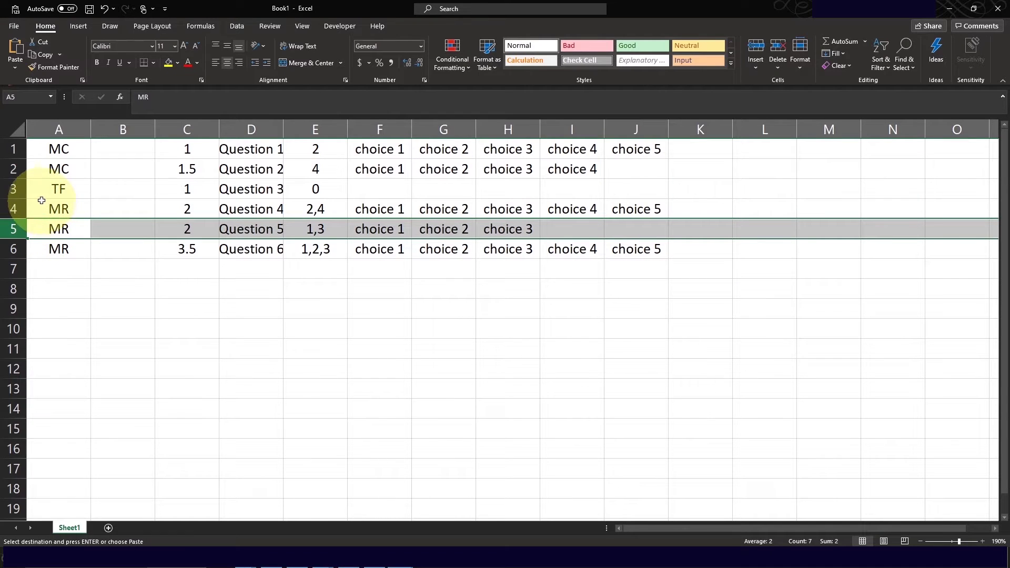
{"action": "left_click", "coordinate": [13, 150]}
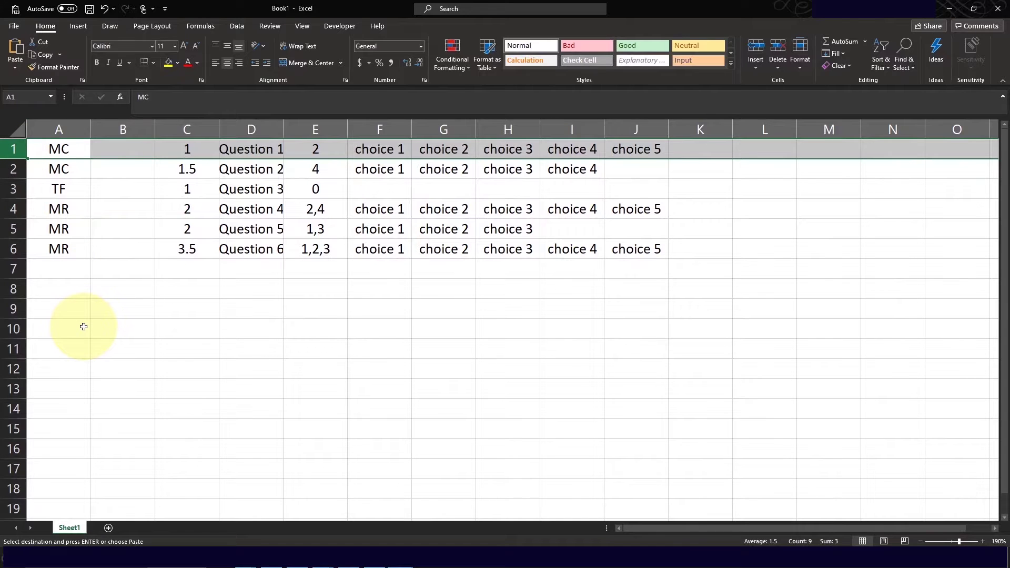
Examine the question type codes MC, TF and MR in column A and the blank column B
{"action": "left_click", "coordinate": [65, 128]}
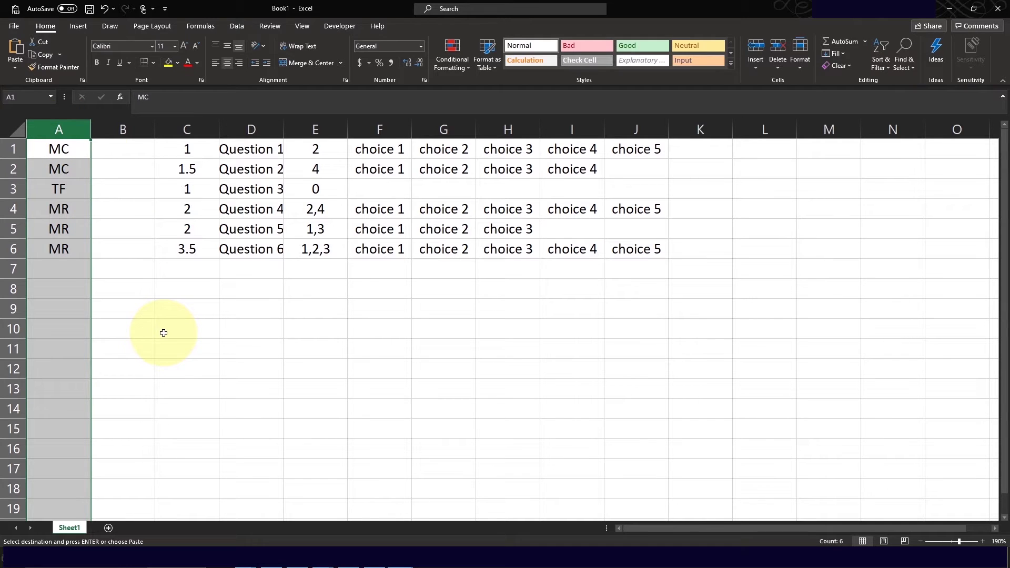
{"action": "left_click", "coordinate": [74, 149]}
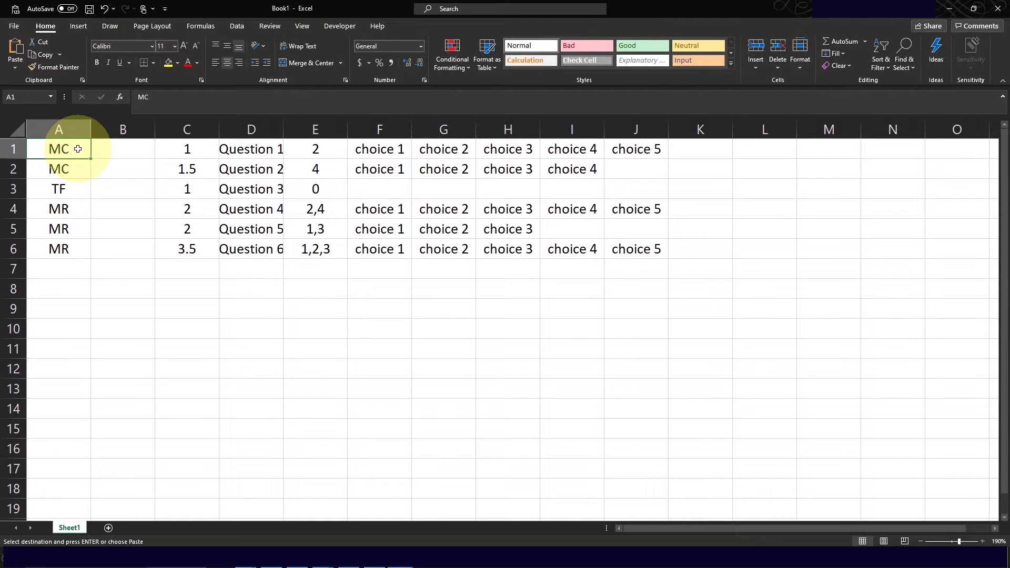
{"action": "left_click", "coordinate": [72, 186]}
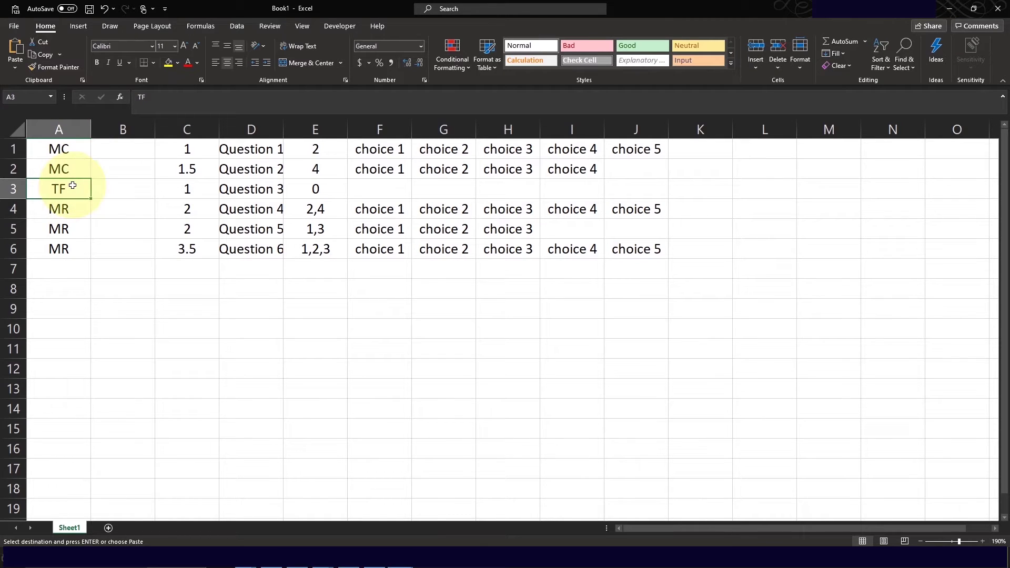
{"action": "left_click", "coordinate": [76, 208]}
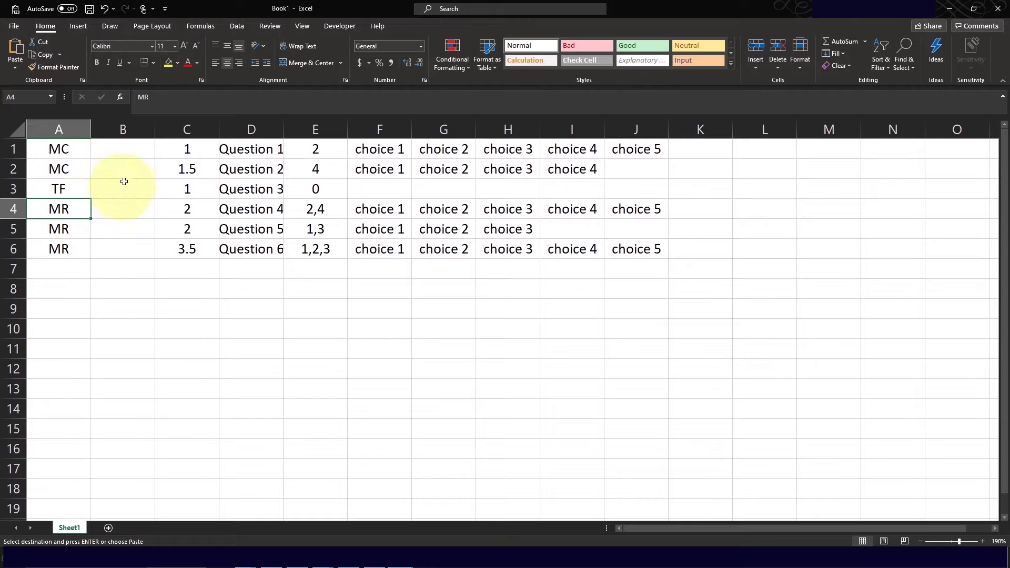
{"action": "left_click", "coordinate": [134, 129]}
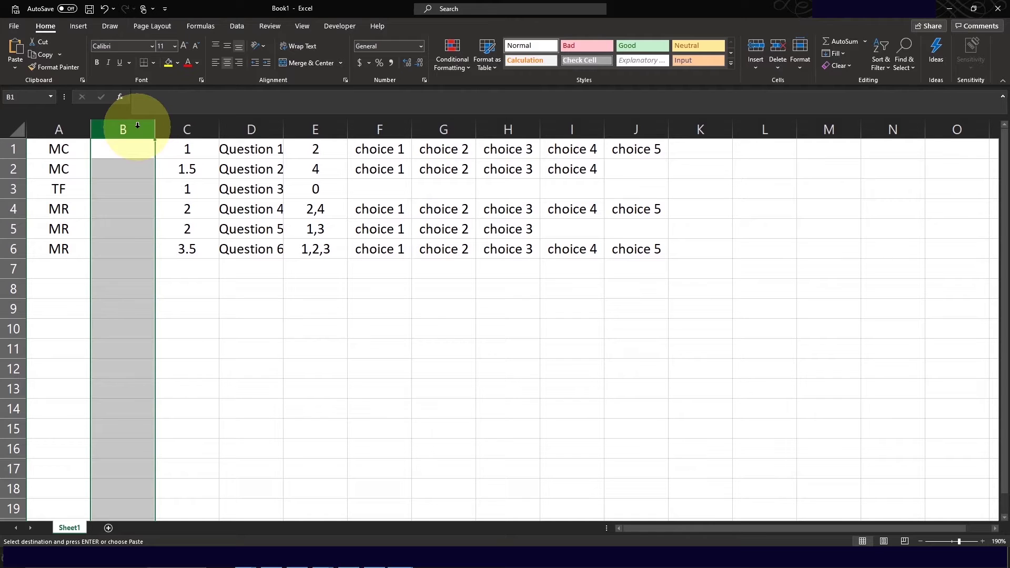
Examine the point values assigned to each of the six questions in column C
{"action": "left_click", "coordinate": [198, 128]}
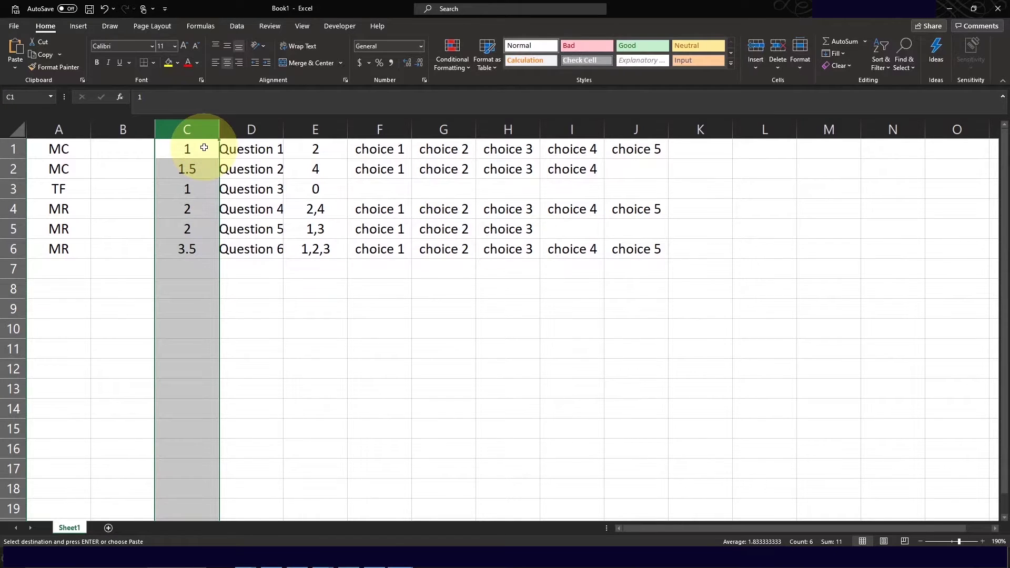
{"action": "left_click", "coordinate": [204, 148]}
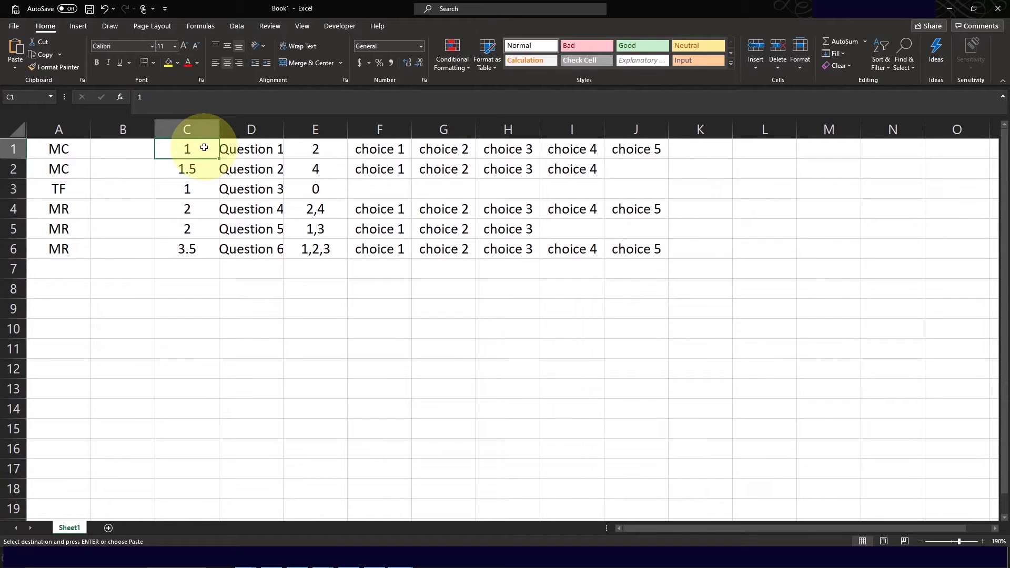
{"action": "left_click", "coordinate": [204, 168]}
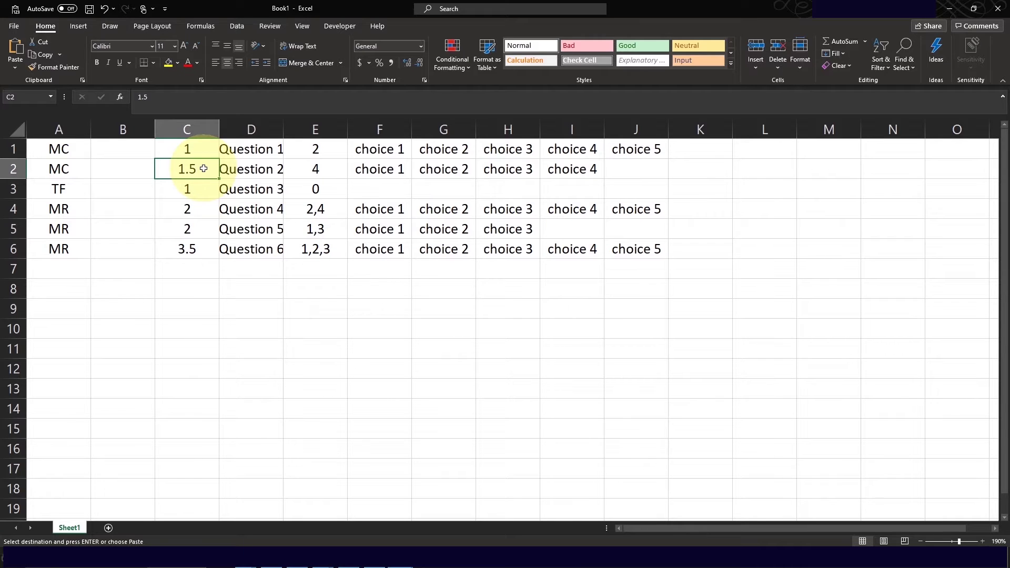
{"action": "left_click", "coordinate": [201, 250]}
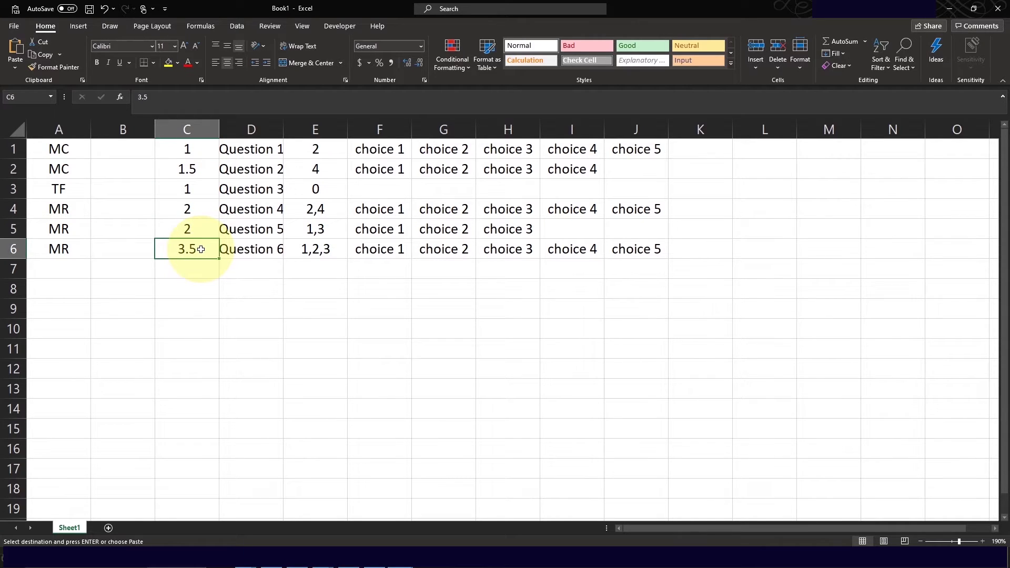
{"action": "left_click", "coordinate": [203, 143]}
{"action": "left_click", "coordinate": [204, 166]}
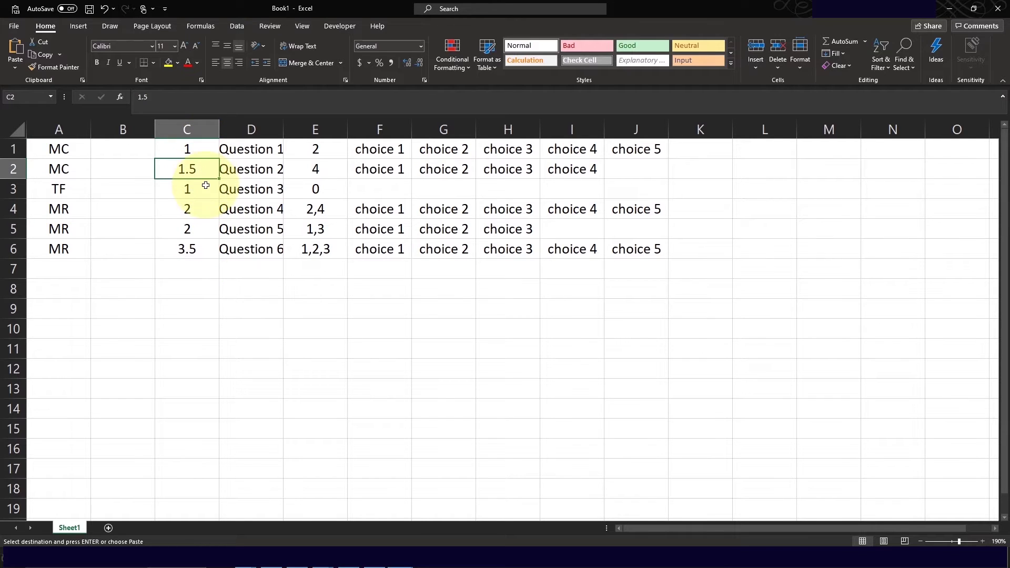
{"action": "left_click", "coordinate": [201, 190]}
{"action": "left_click", "coordinate": [203, 208]}
{"action": "left_click", "coordinate": [205, 229]}
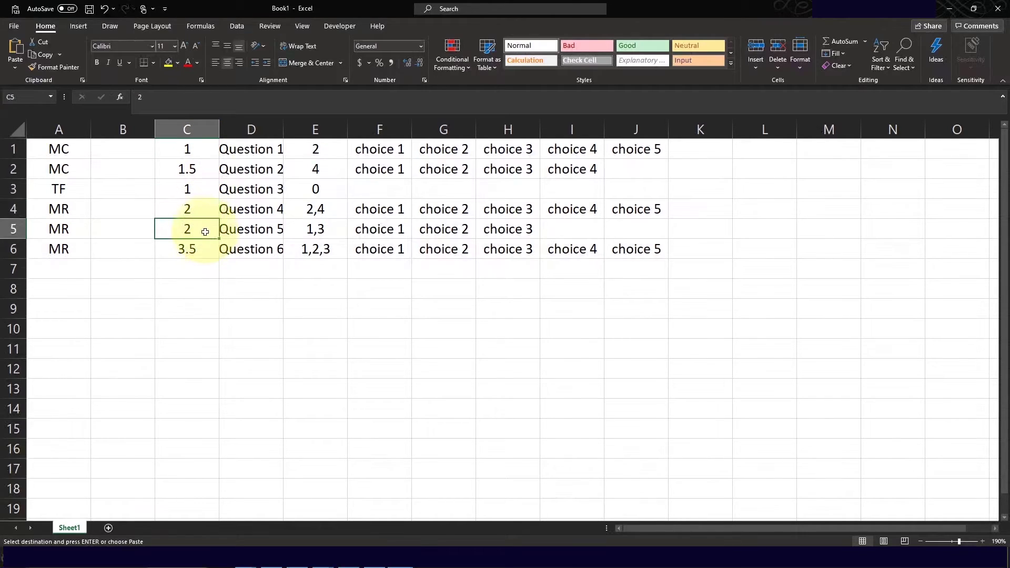
{"action": "left_click", "coordinate": [203, 250]}
Auto-fit column D to the width of its question text and clear the pending copy mode
{"action": "left_click", "coordinate": [268, 131]}
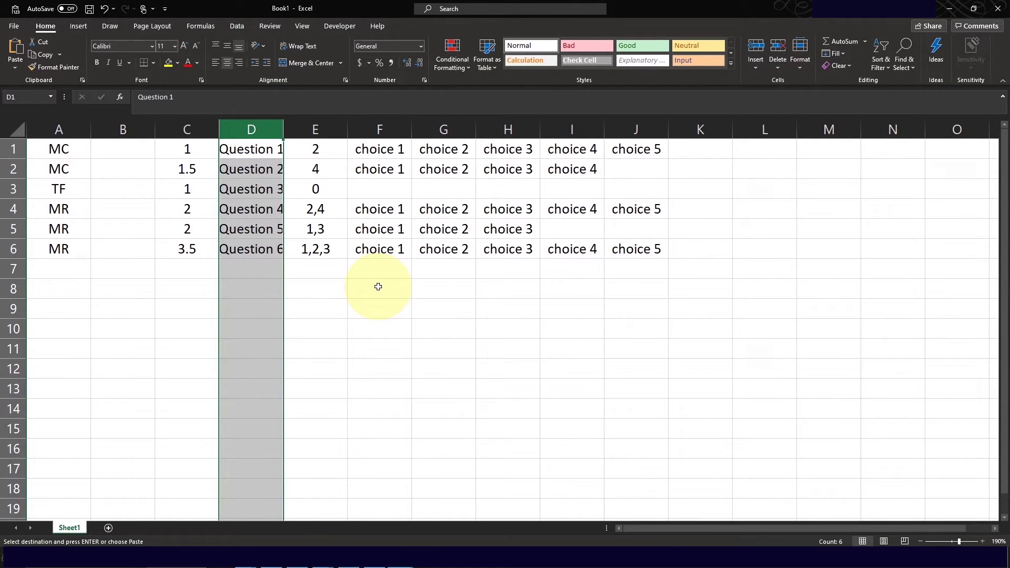
{"action": "double_click", "coordinate": [283, 129]}
{"action": "left_click", "coordinate": [283, 152]}
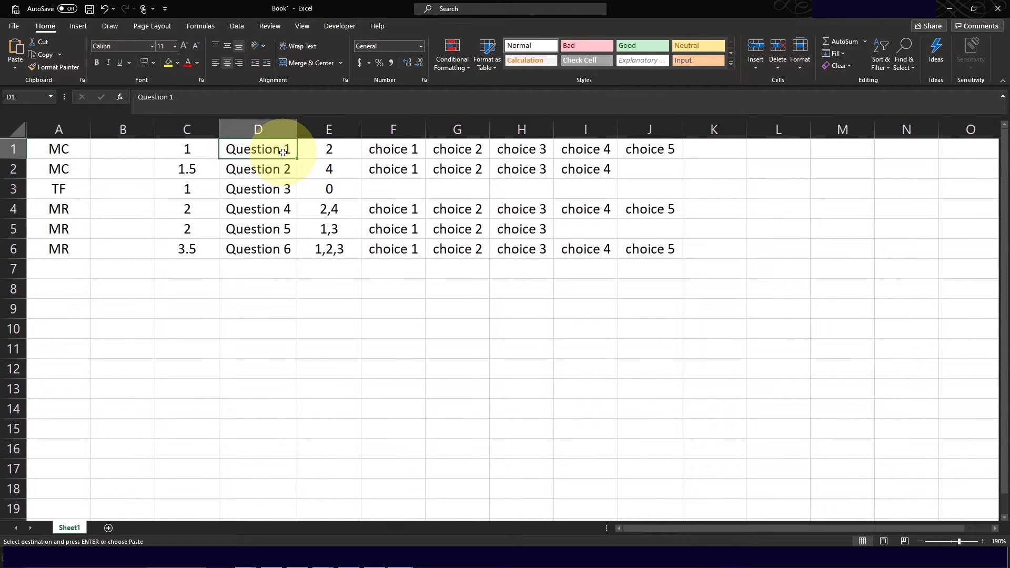
{"action": "key", "text": "Escape"}
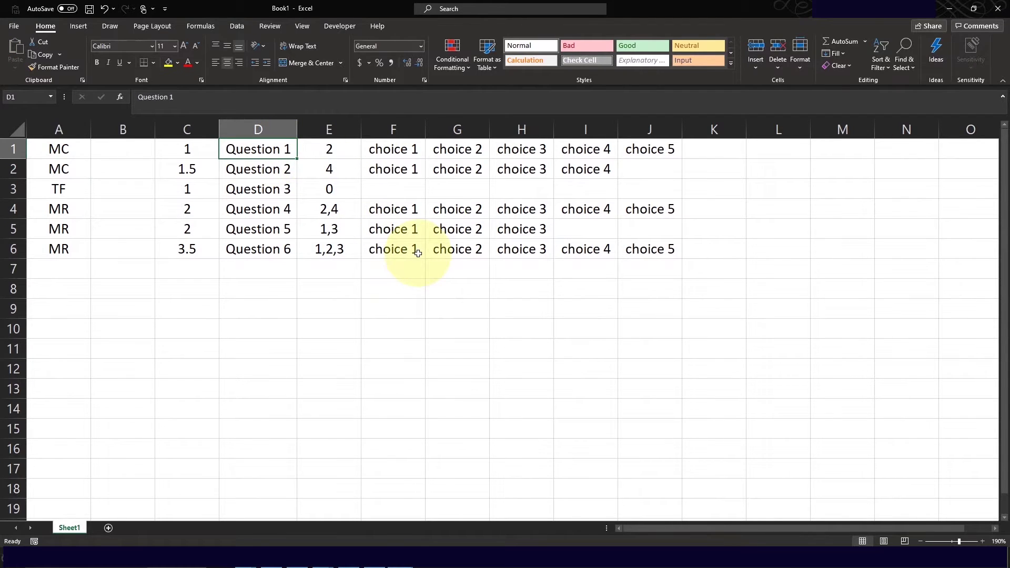
Replace the first question's text in cell D1 with "What is the name of this channel?"
{"action": "left_click", "coordinate": [255, 151]}
{"action": "type", "text": "What"}
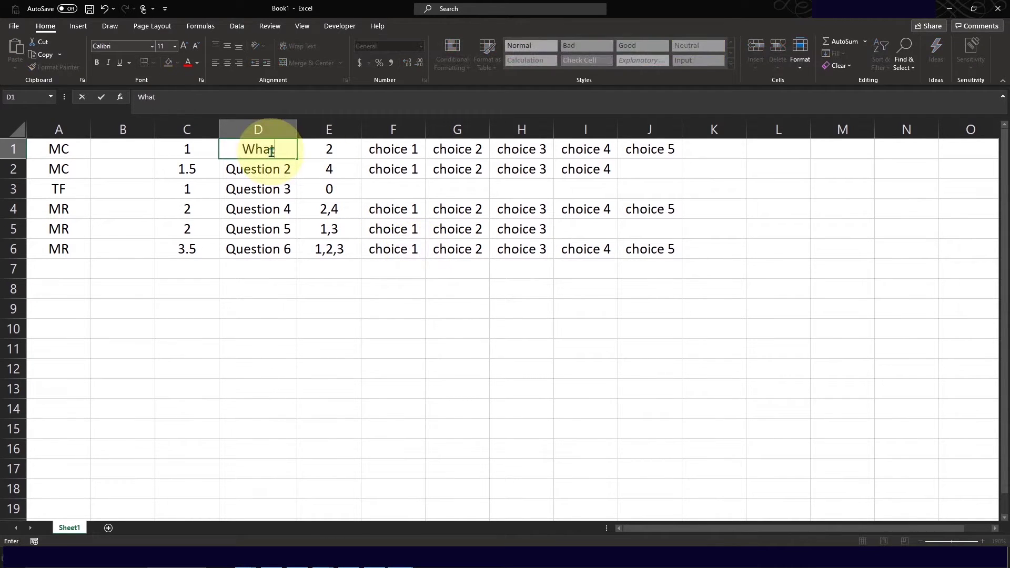
{"action": "type", "text": " is the name"}
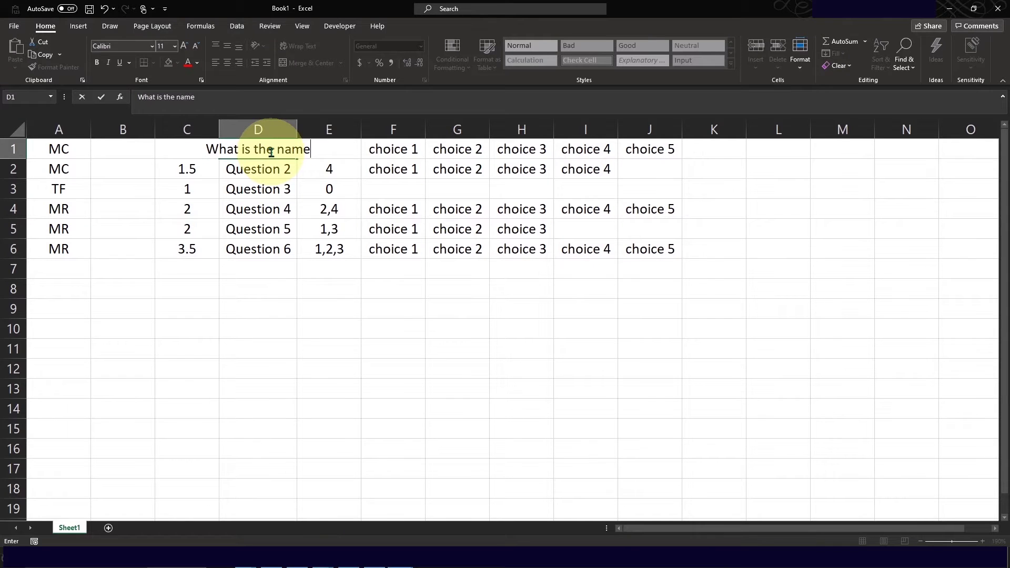
{"action": "type", "text": " of this"}
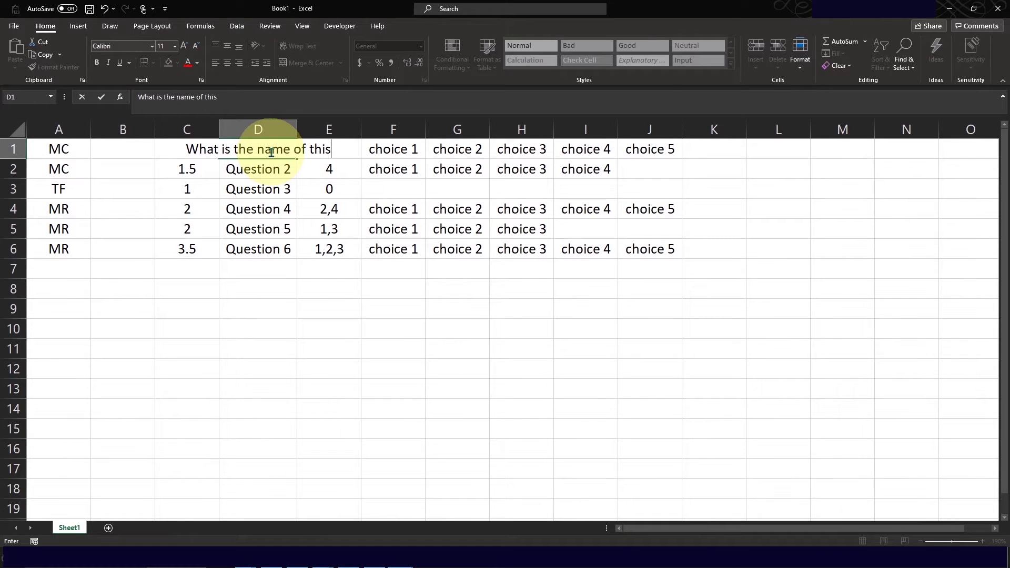
{"action": "type", "text": " channel?"}
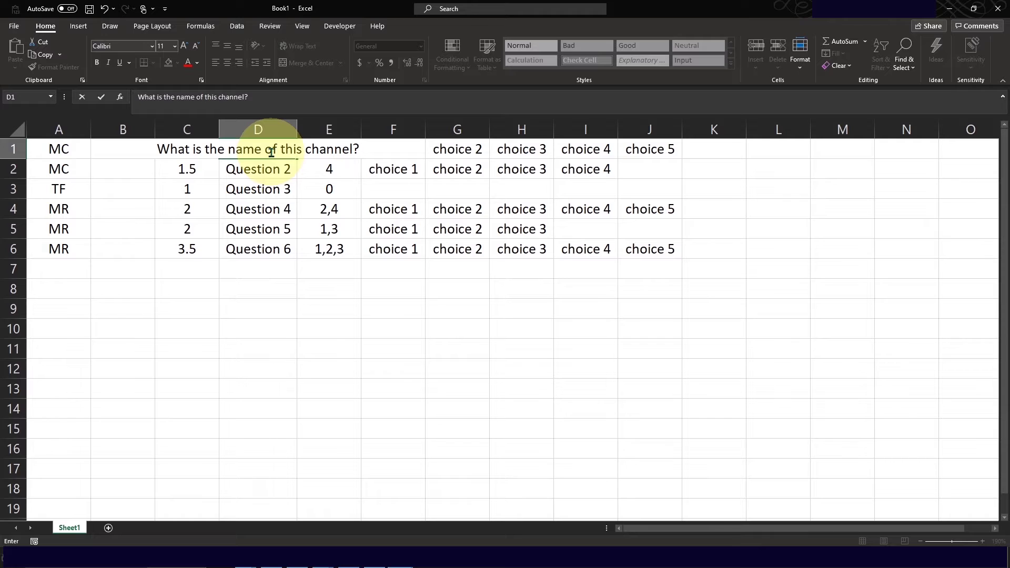
{"action": "key", "text": "Return"}
Check the answer numbers in column E against the first question's choices and replace its second choice in G1 with "dyoolyoos"
{"action": "left_click", "coordinate": [333, 128]}
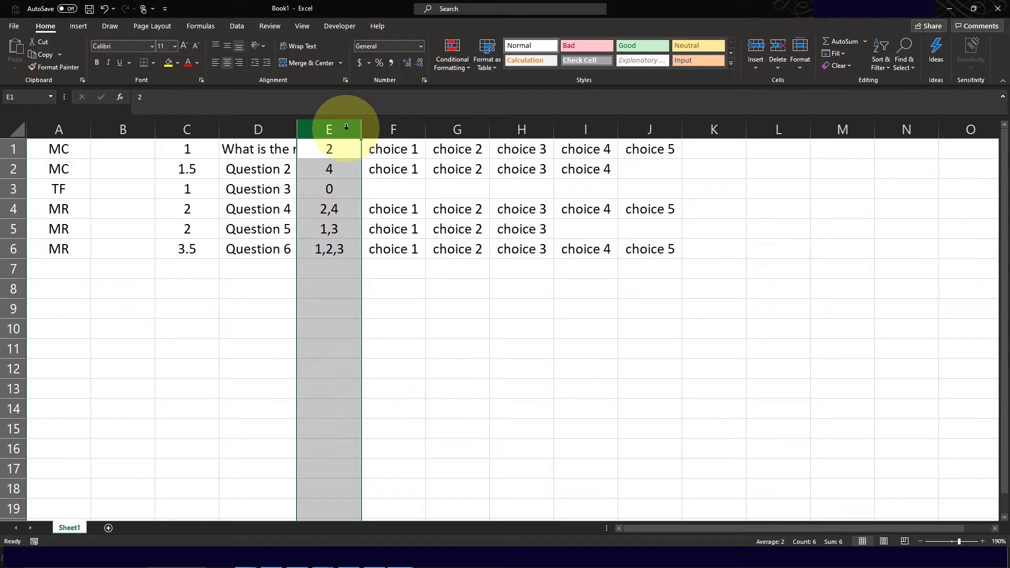
{"action": "left_click", "coordinate": [394, 152]}
{"action": "left_click", "coordinate": [455, 150]}
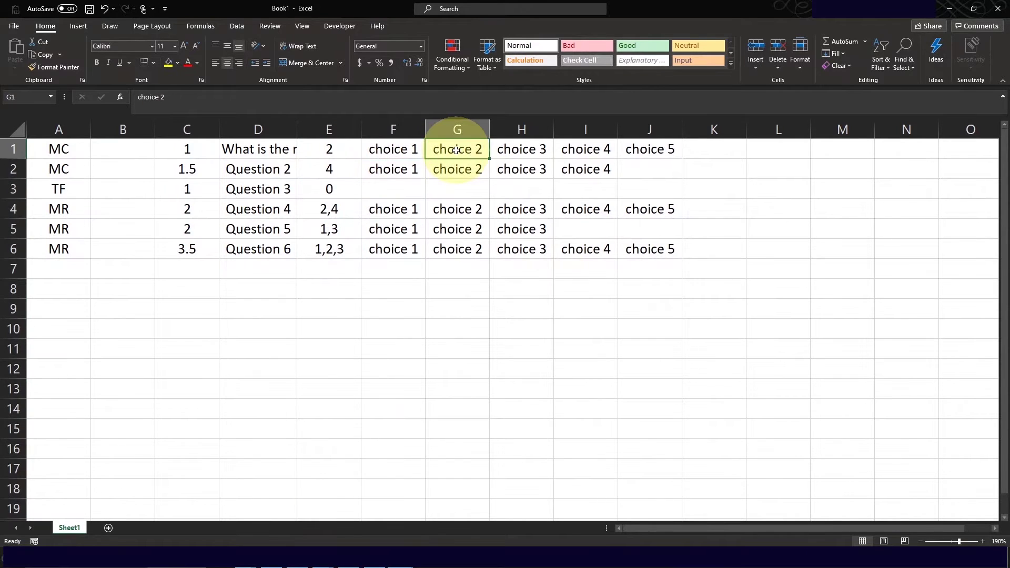
{"action": "left_click", "coordinate": [318, 134]}
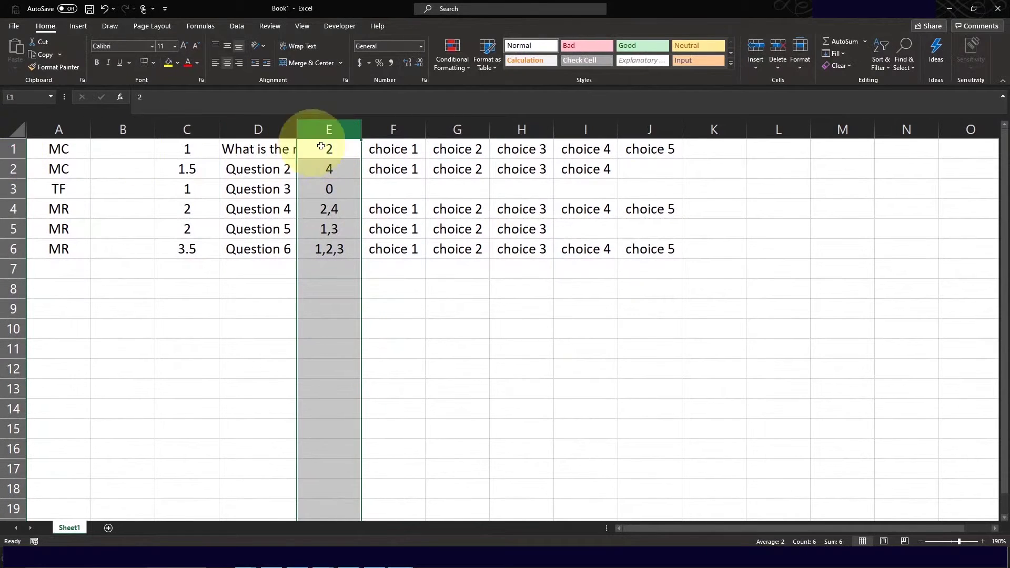
{"action": "left_click", "coordinate": [336, 150]}
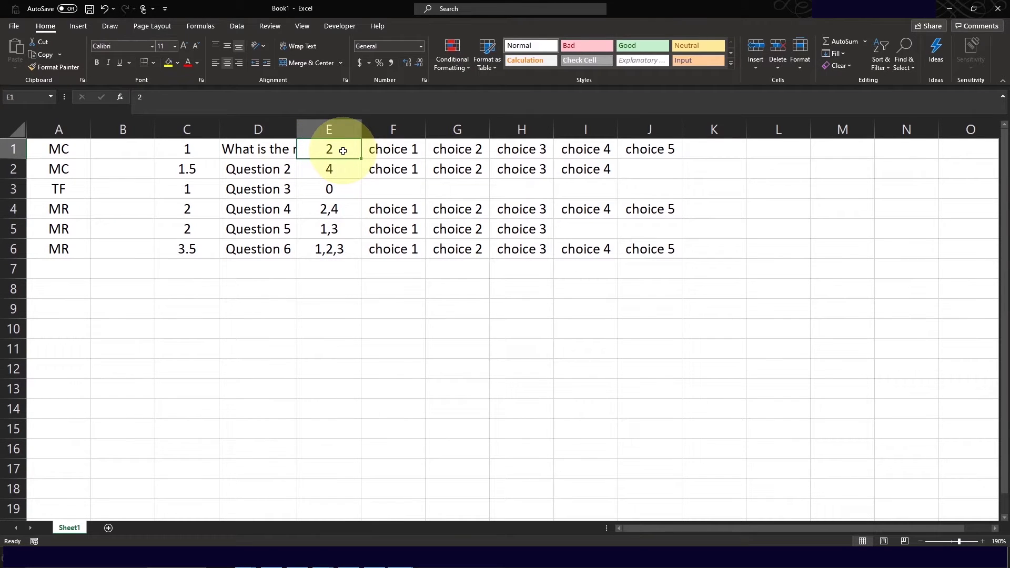
{"action": "left_click", "coordinate": [457, 149]}
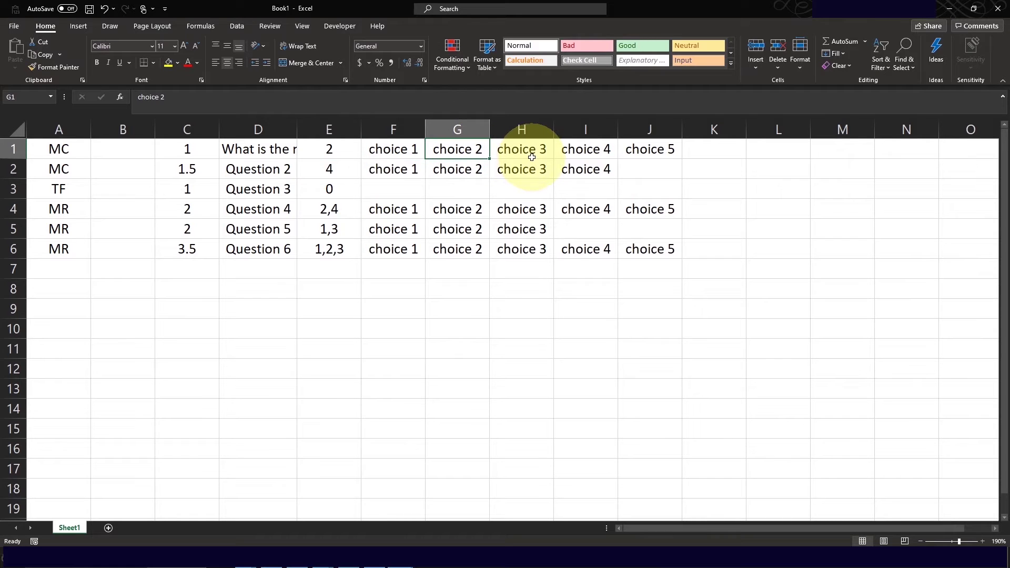
{"action": "type", "text": "dyoolyoos"}
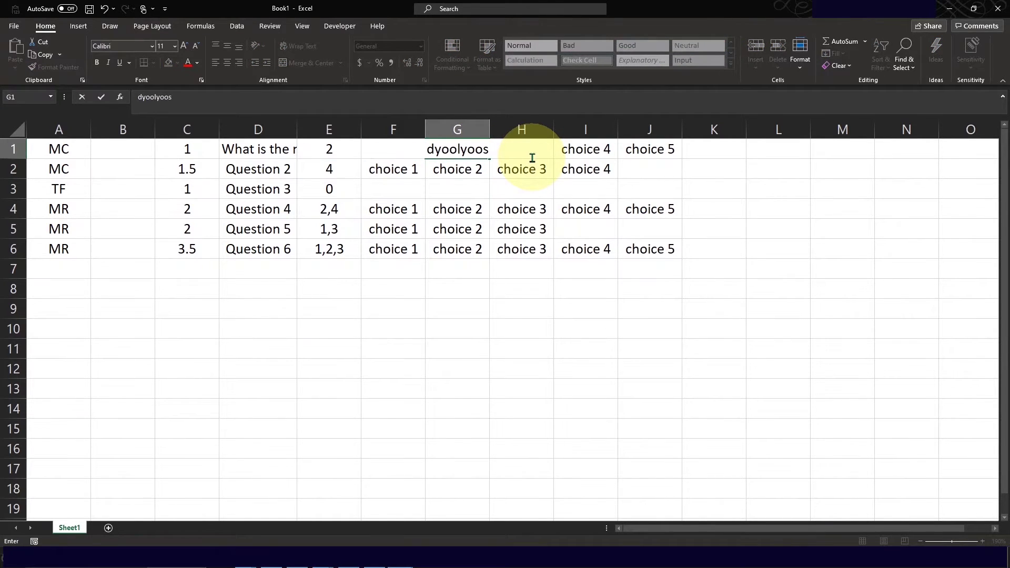
{"action": "key", "text": "Return"}
{"action": "key", "text": "Up"}
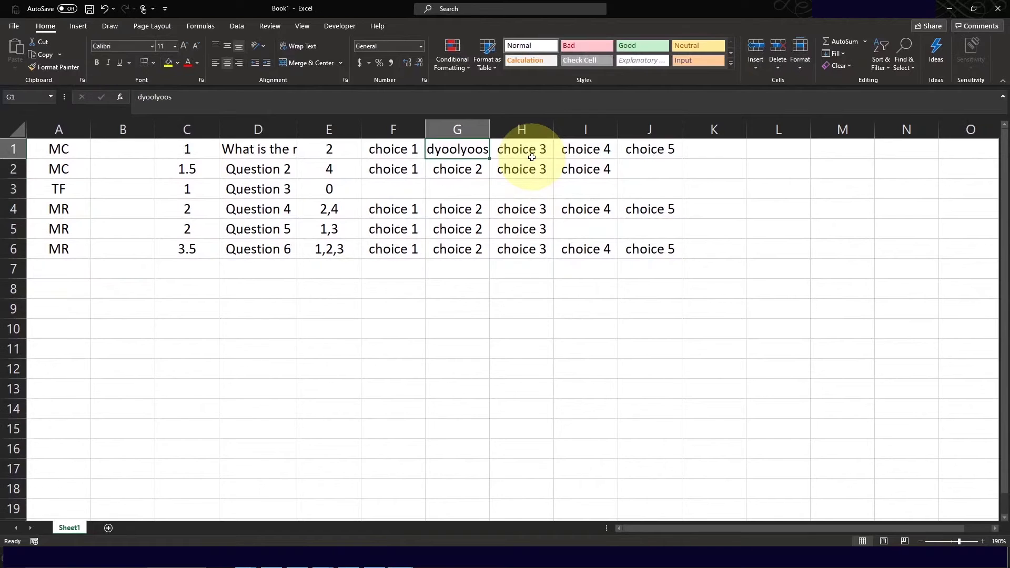
Check the first question's choices in row 1, the second question's answer in E2 and the true/false row's cells F3 to J3
{"action": "key", "text": "Left"}
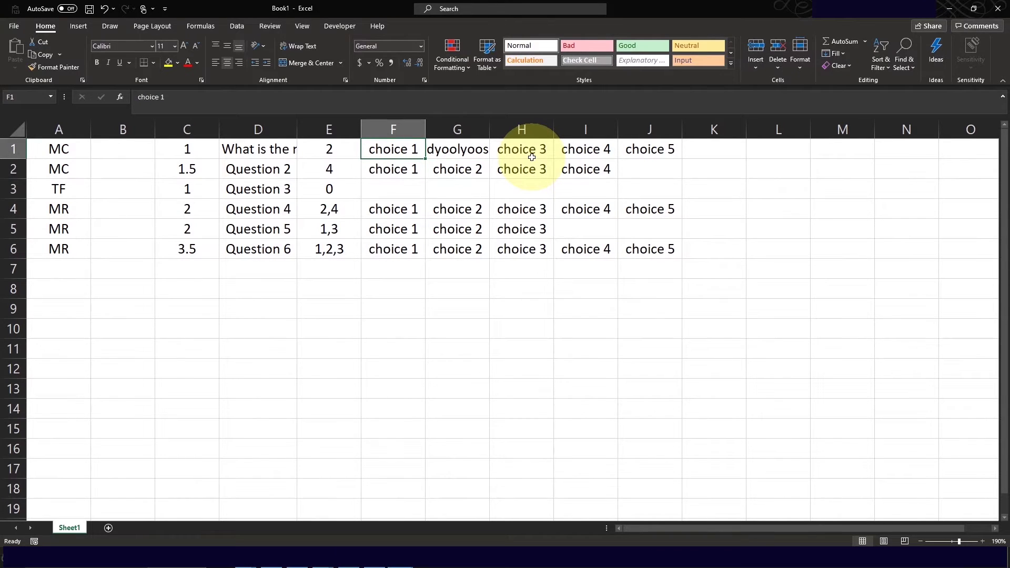
{"action": "left_click", "coordinate": [532, 158]}
{"action": "key", "text": "Right"}
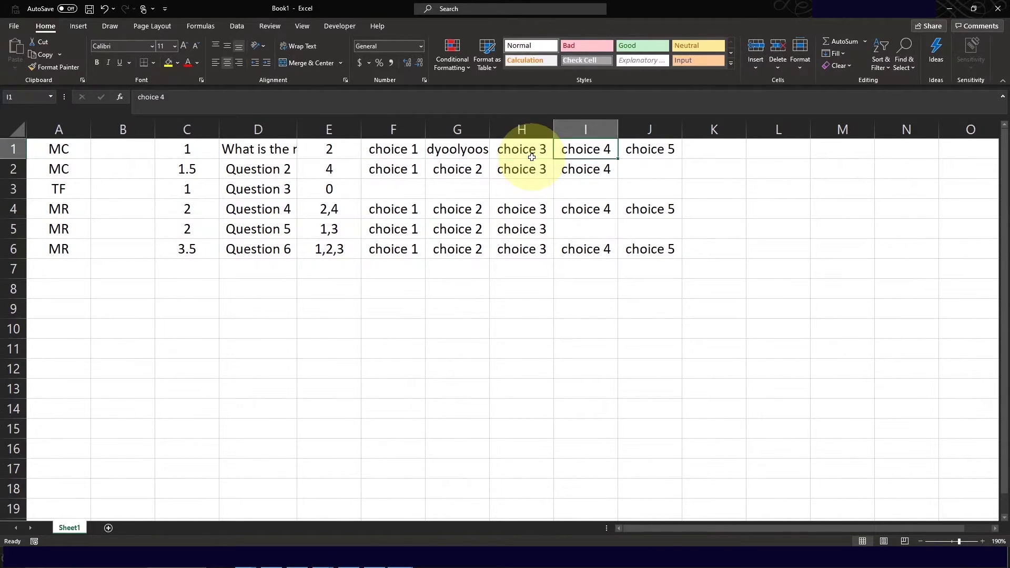
{"action": "key", "text": "Right"}
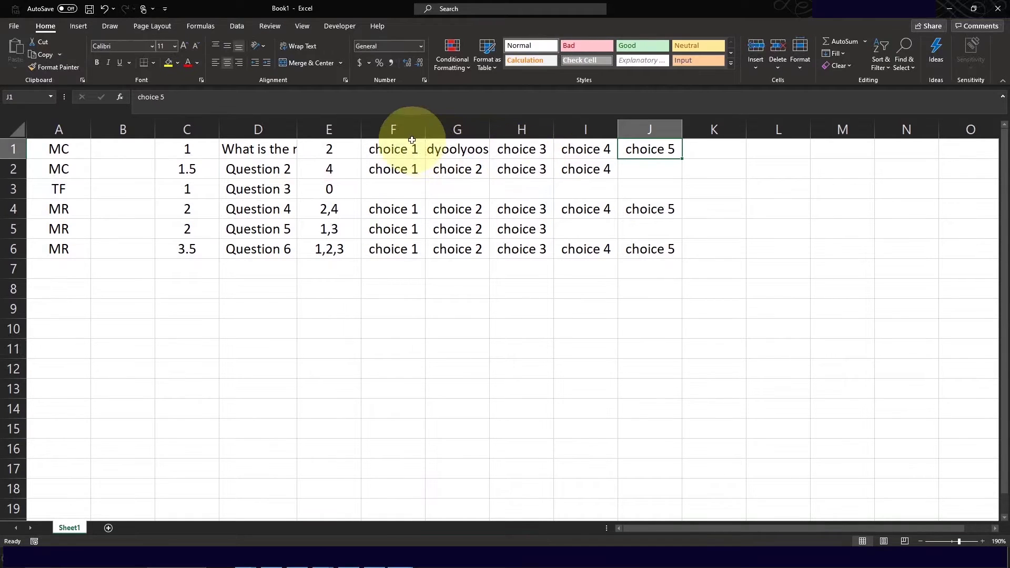
{"action": "left_click", "coordinate": [342, 170]}
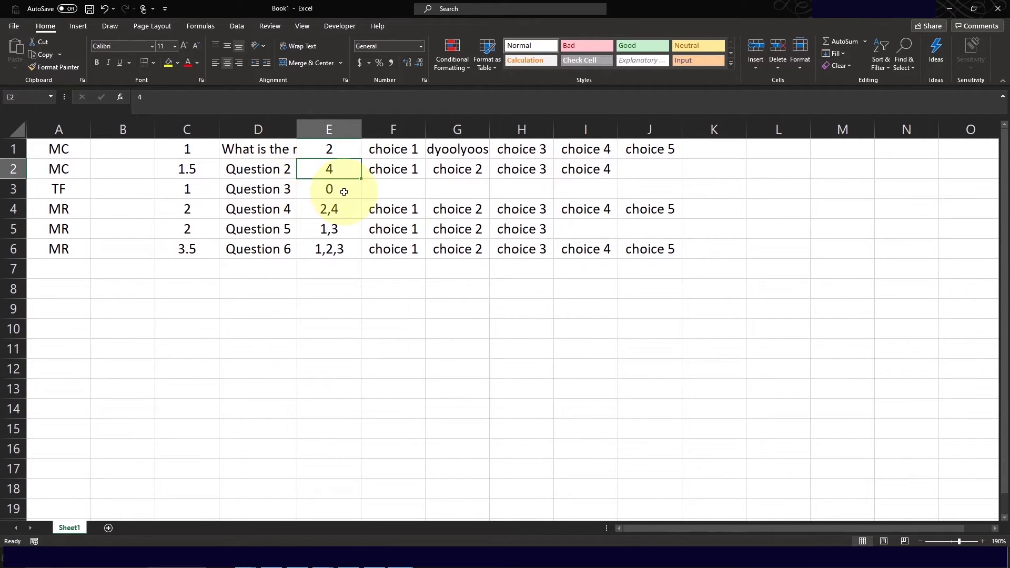
{"action": "left_click", "coordinate": [401, 188]}
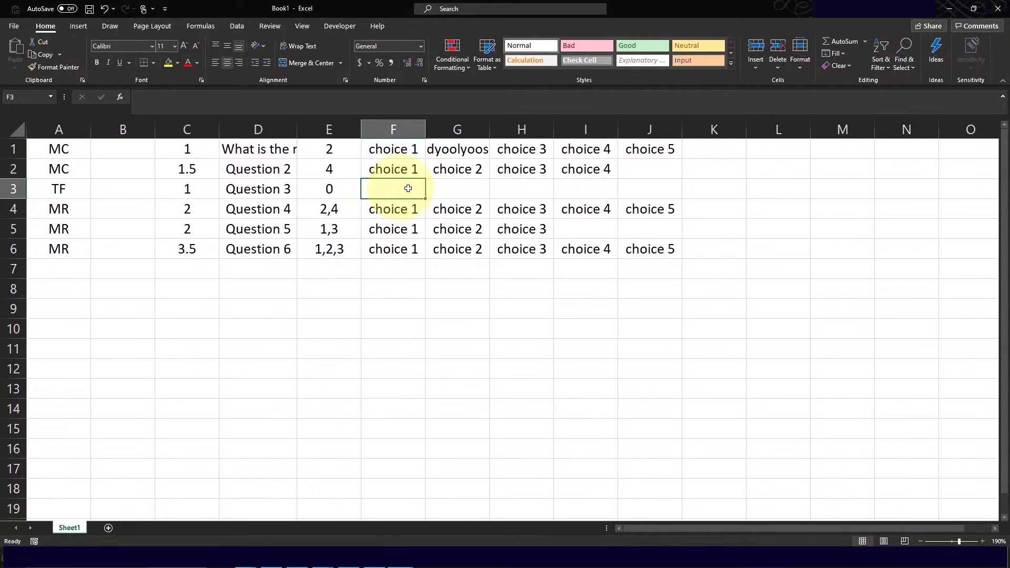
{"action": "left_click", "coordinate": [457, 190]}
{"action": "left_click", "coordinate": [521, 189]}
{"action": "left_click", "coordinate": [585, 189]}
{"action": "left_click", "coordinate": [651, 191]}
{"action": "left_click", "coordinate": [341, 193]}
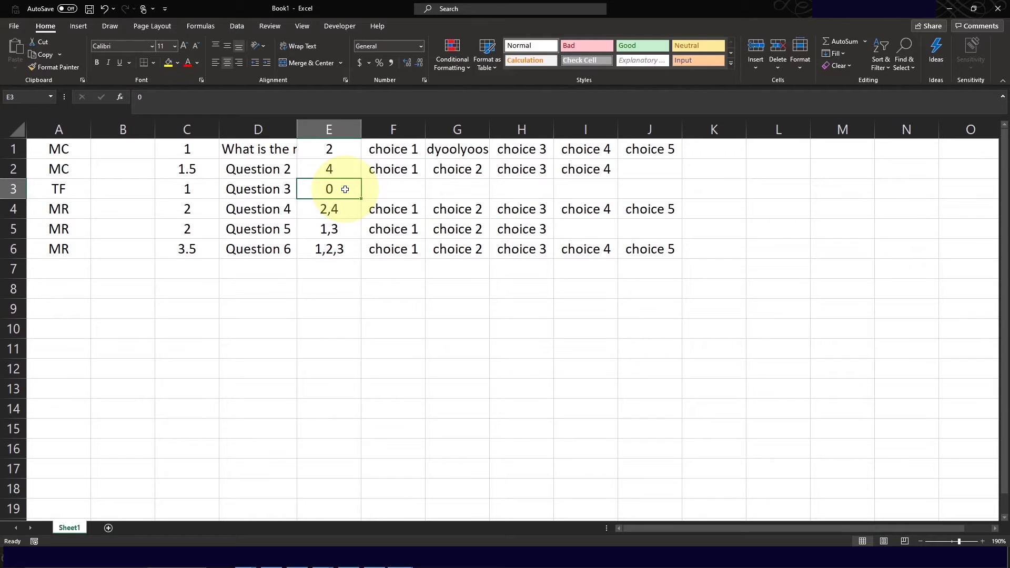
Try 1 as the true/false question's answer in E3, and set it back to 0
{"action": "type", "text": "1"}
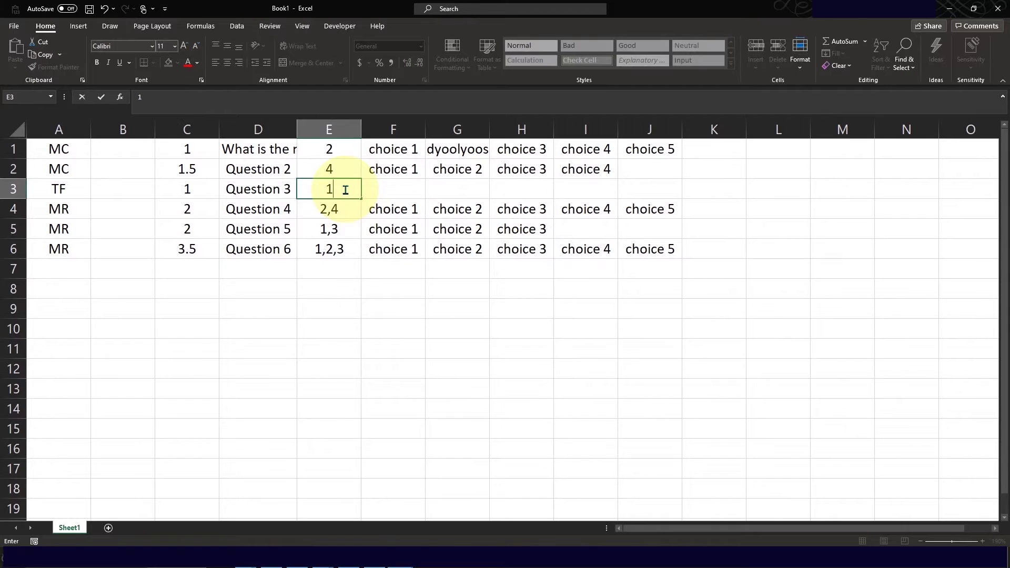
{"action": "key", "text": "BackSpace"}
{"action": "type", "text": "0"}
{"action": "key", "text": "Return"}
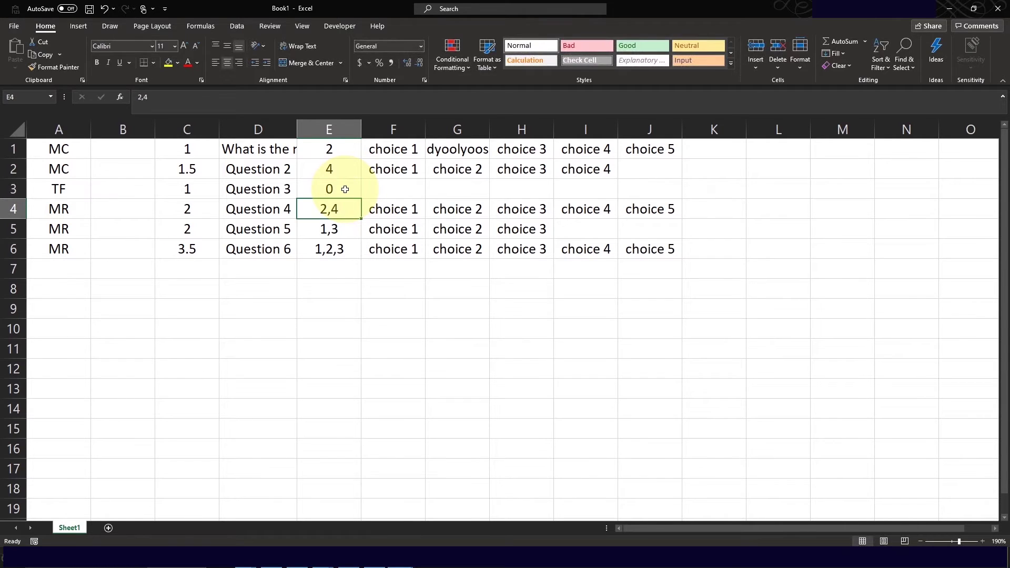
{"action": "left_click", "coordinate": [345, 189]}
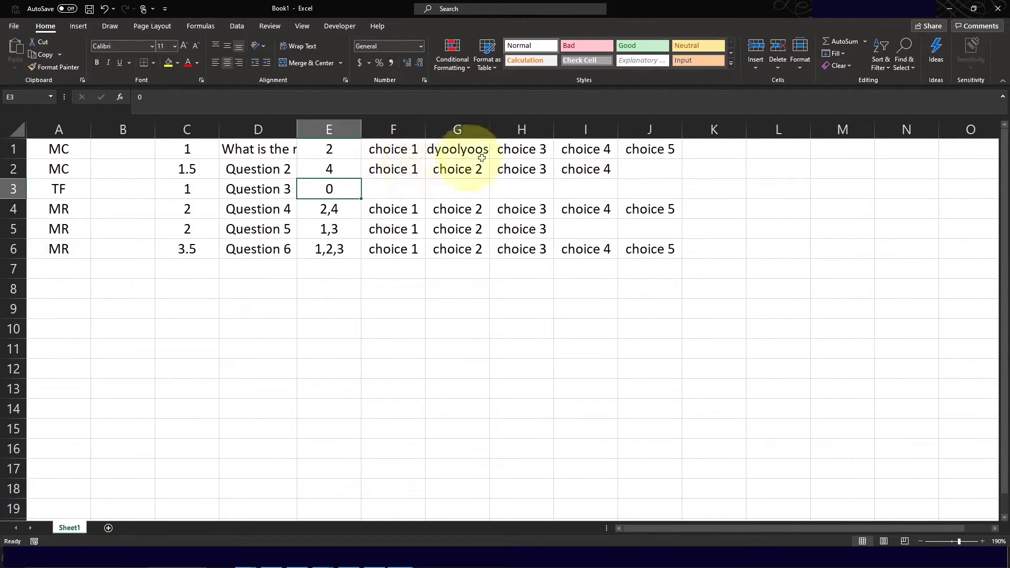
Try adding "choice 6" as a sixth choice for the first question in K1, and delete it again
{"action": "left_click", "coordinate": [652, 148]}
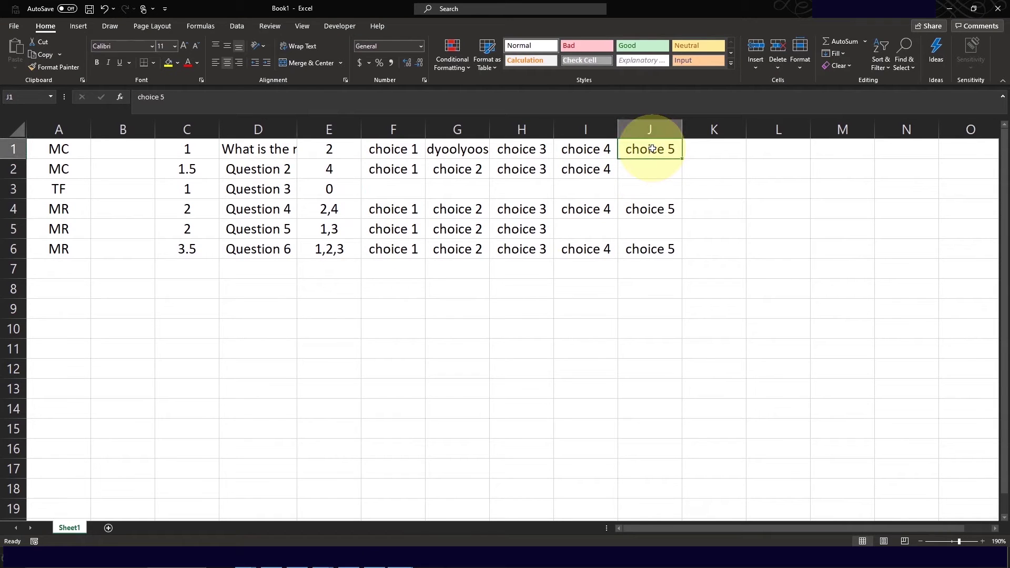
{"action": "left_click", "coordinate": [591, 169]}
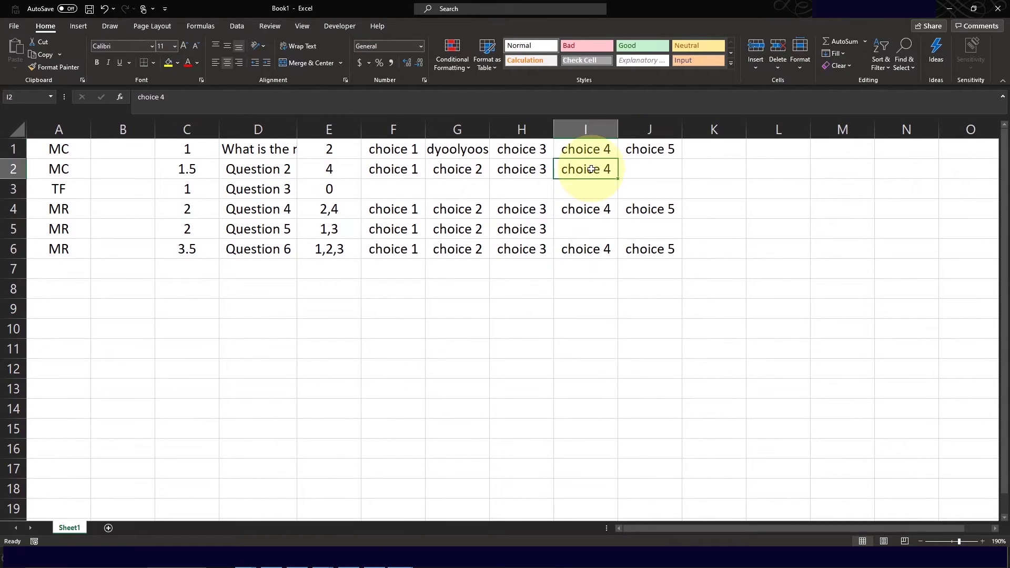
{"action": "left_click", "coordinate": [660, 150]}
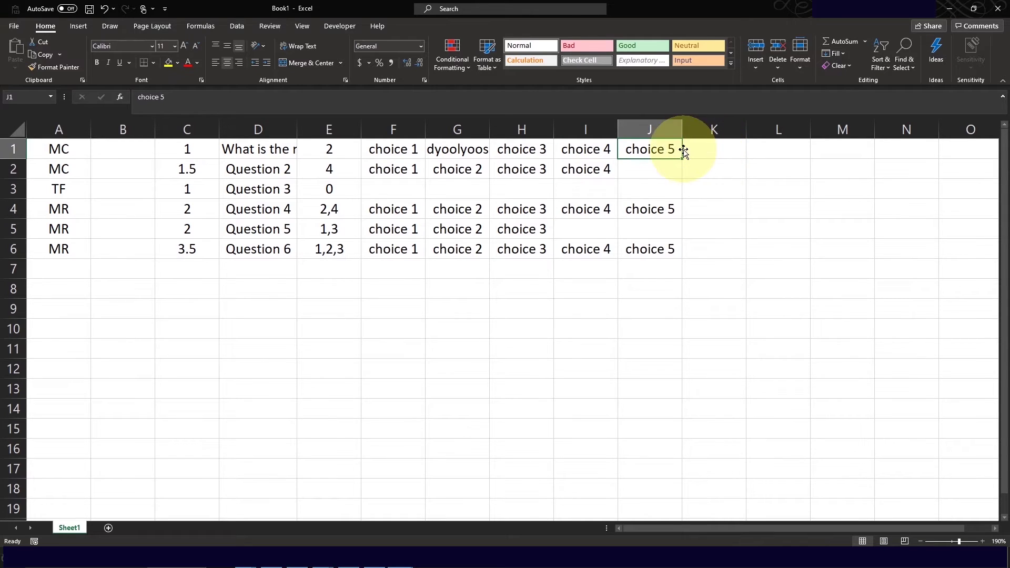
{"action": "left_click", "coordinate": [700, 147]}
{"action": "double_click", "coordinate": [699, 148]}
{"action": "type", "text": "choice"}
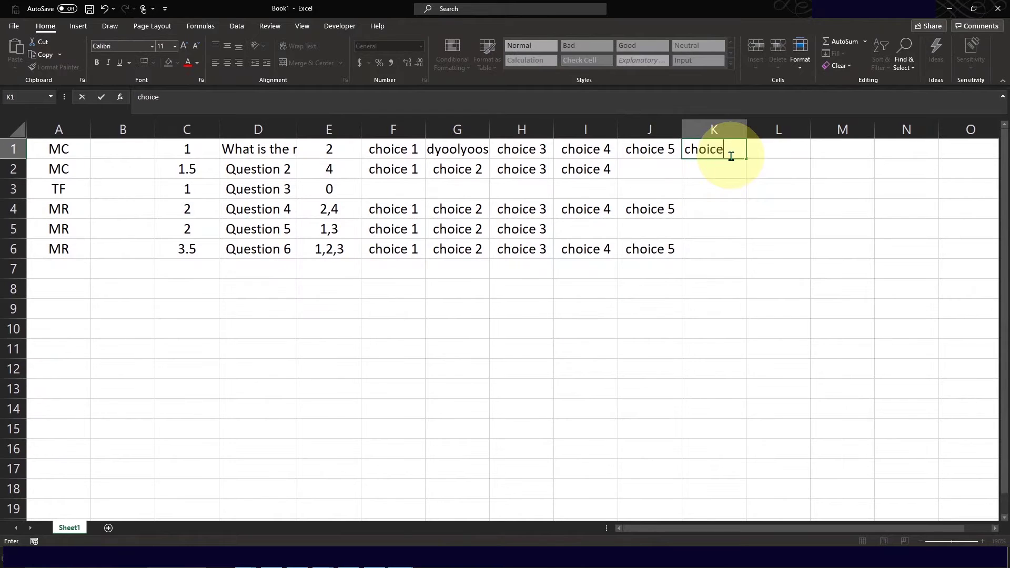
{"action": "type", "text": " 6"}
{"action": "key", "text": "Return"}
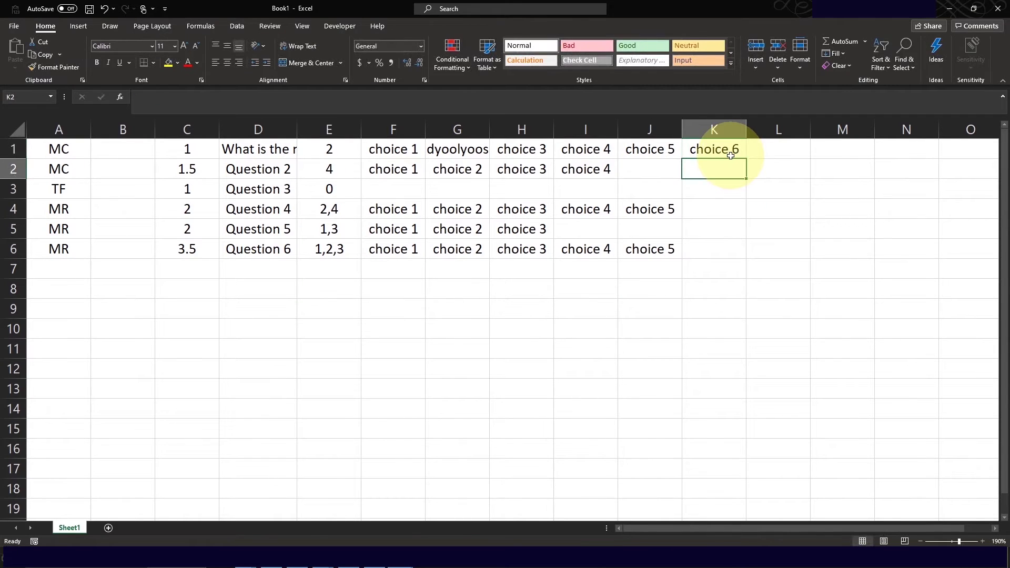
{"action": "left_click", "coordinate": [720, 151]}
{"action": "key", "text": "Delete"}
{"action": "key", "text": "Down"}
{"action": "key", "text": "Left"}
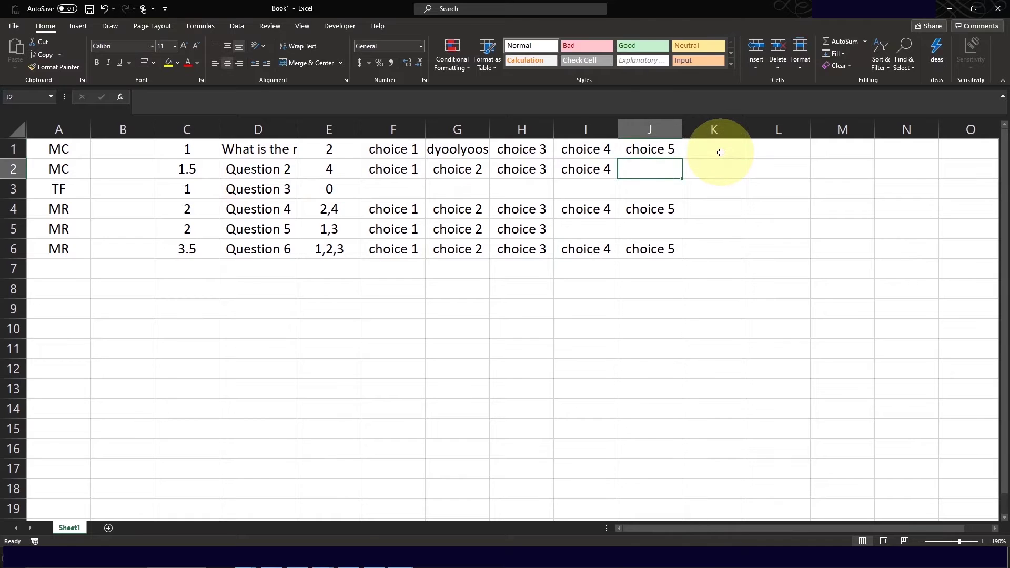
{"action": "key", "text": "Up"}
{"action": "key", "text": "Down"}
{"action": "key", "text": "Left"}
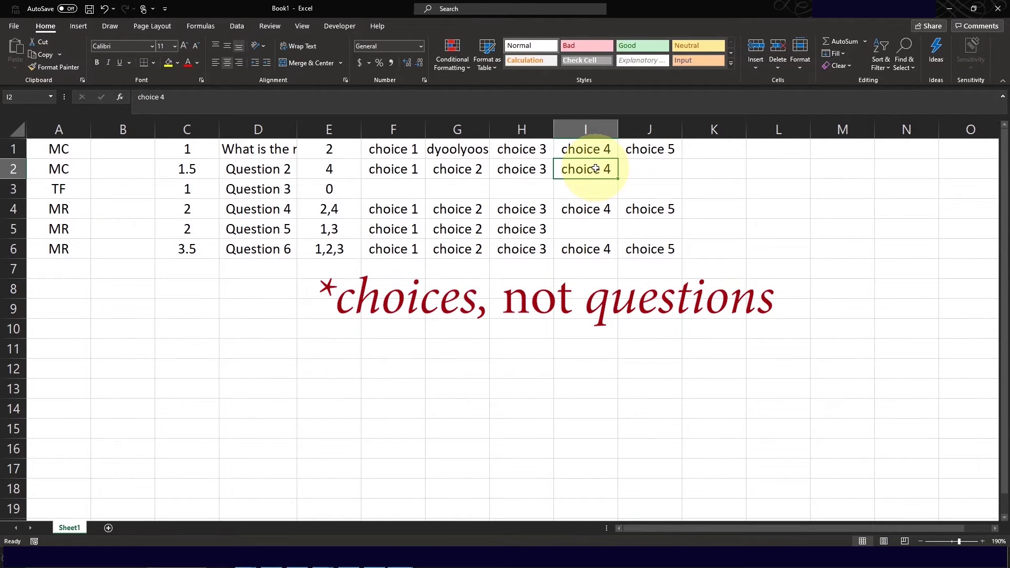
Examine the correct answers, point values and choices of the three MR questions in rows 4 to 6
{"action": "left_click", "coordinate": [351, 206]}
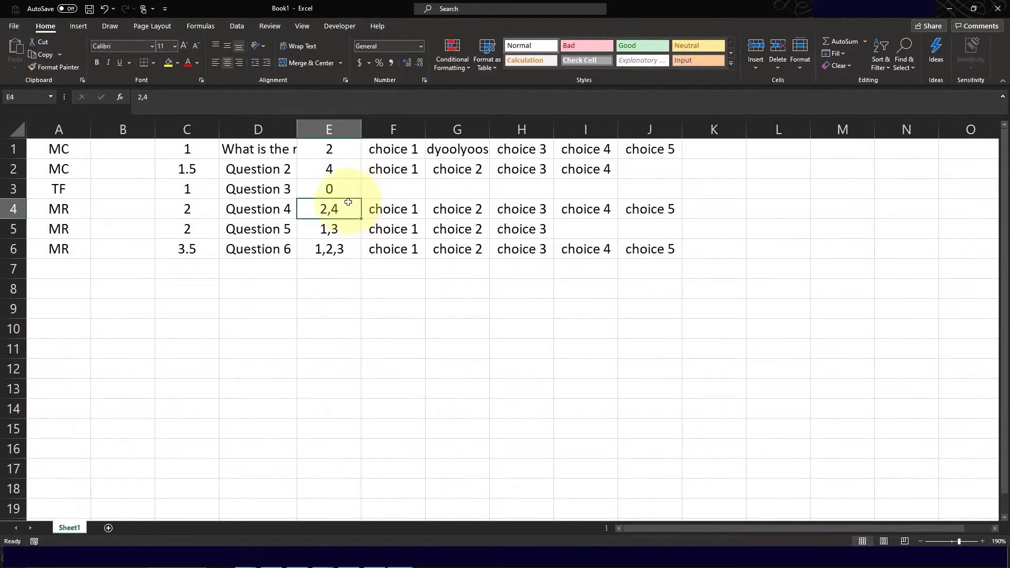
{"action": "left_click", "coordinate": [80, 207]}
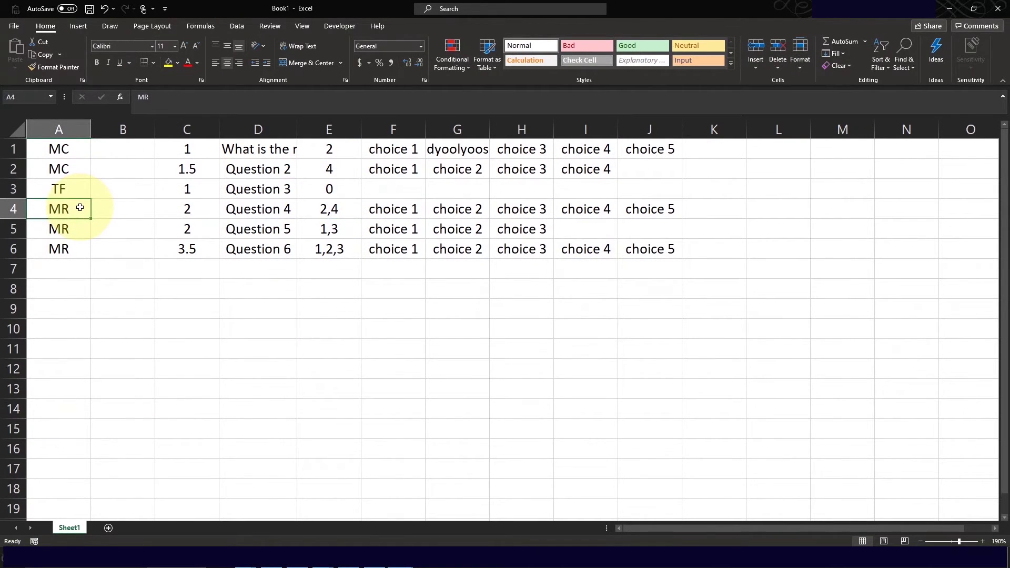
{"action": "left_click", "coordinate": [347, 208]}
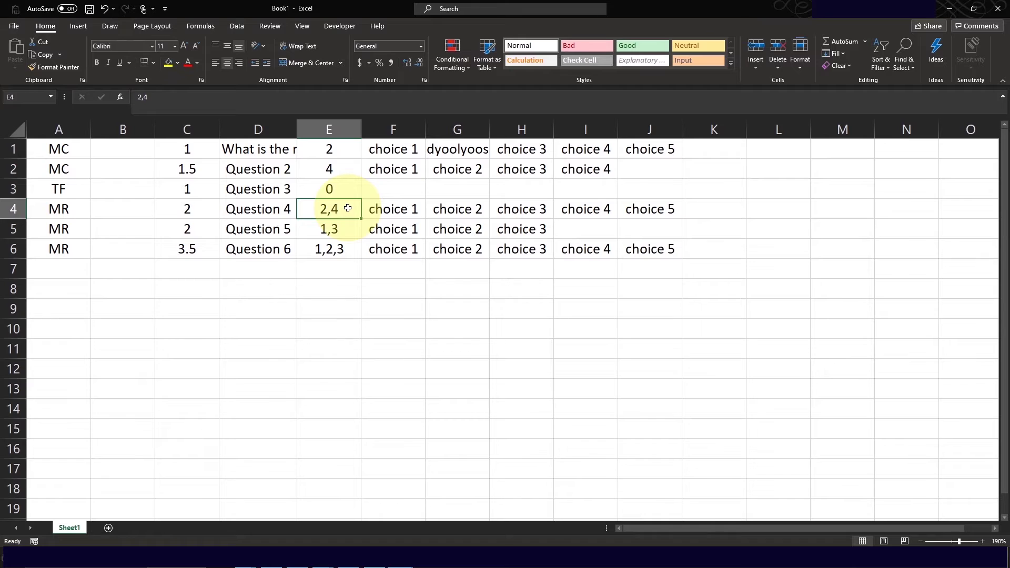
{"action": "left_click", "coordinate": [205, 208]}
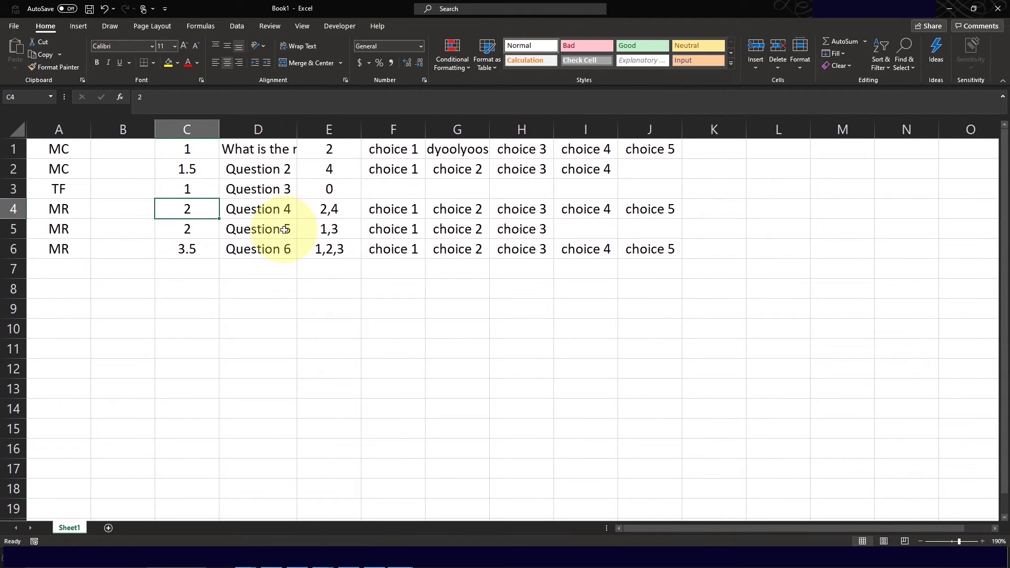
{"action": "left_click", "coordinate": [344, 229]}
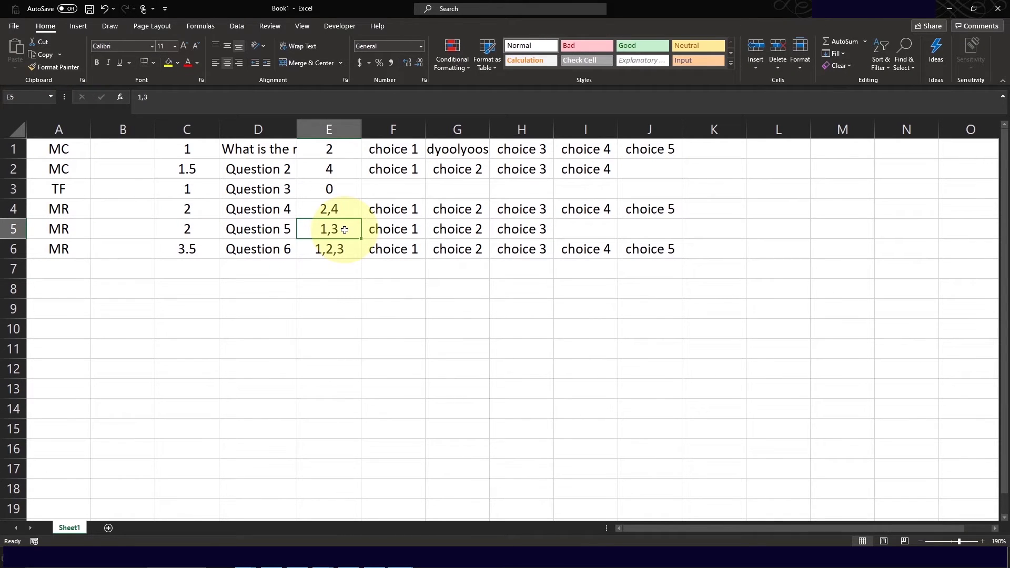
{"action": "left_click", "coordinate": [205, 229]}
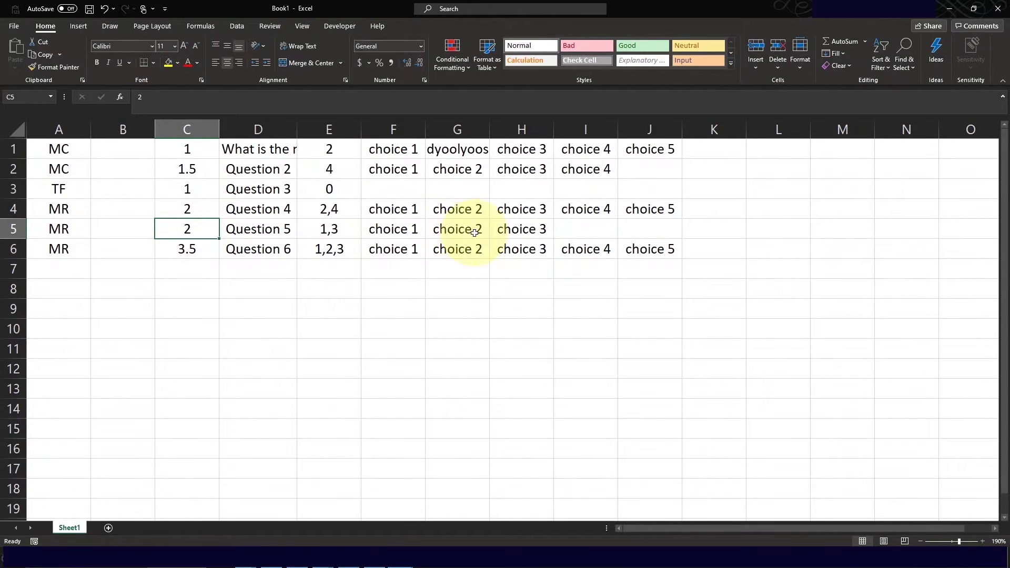
{"action": "left_click_drag", "start_coordinate": [393, 230], "coordinate": [501, 230]}
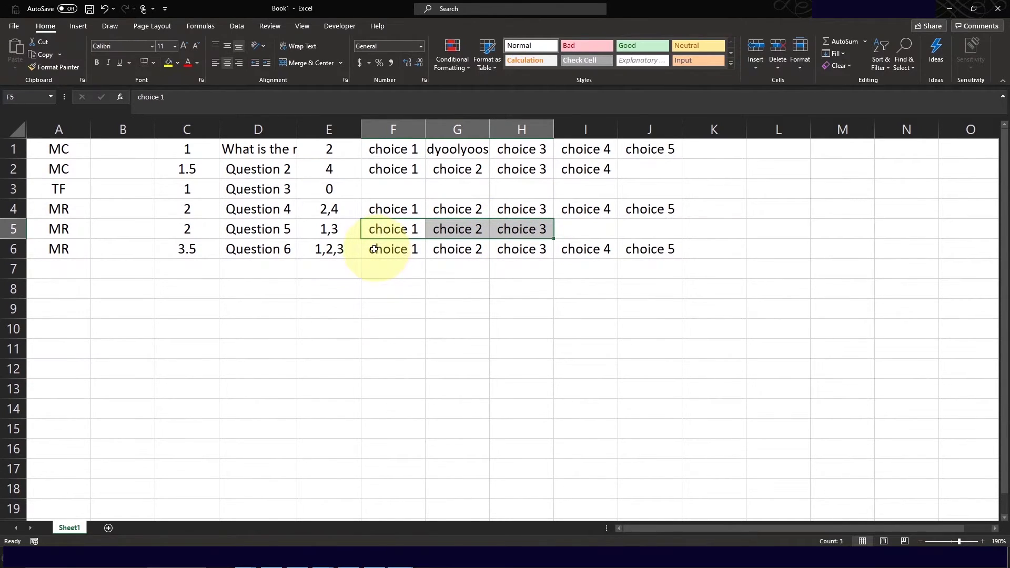
{"action": "left_click", "coordinate": [330, 253]}
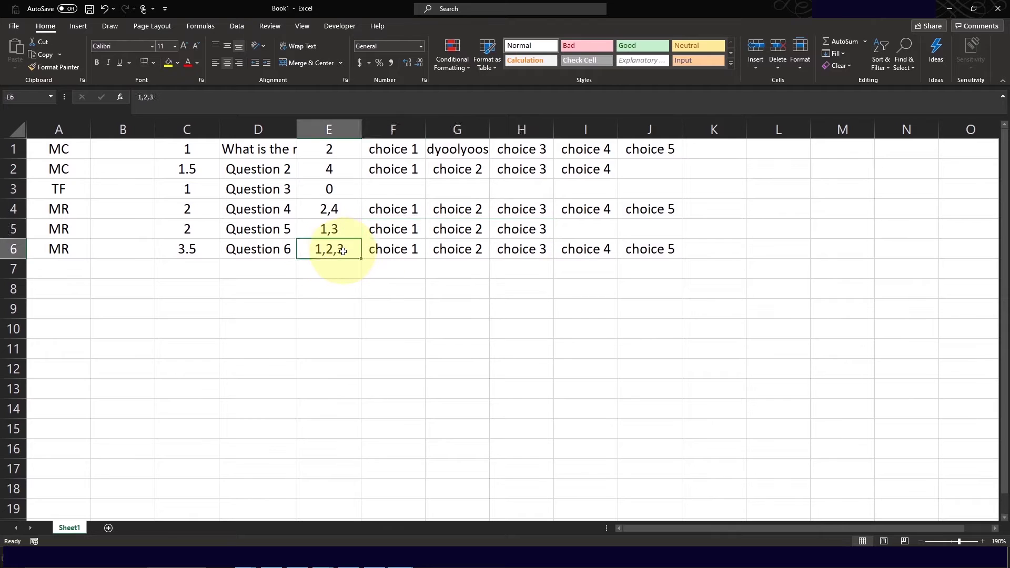
{"action": "left_click", "coordinate": [399, 251]}
{"action": "left_click", "coordinate": [462, 248]}
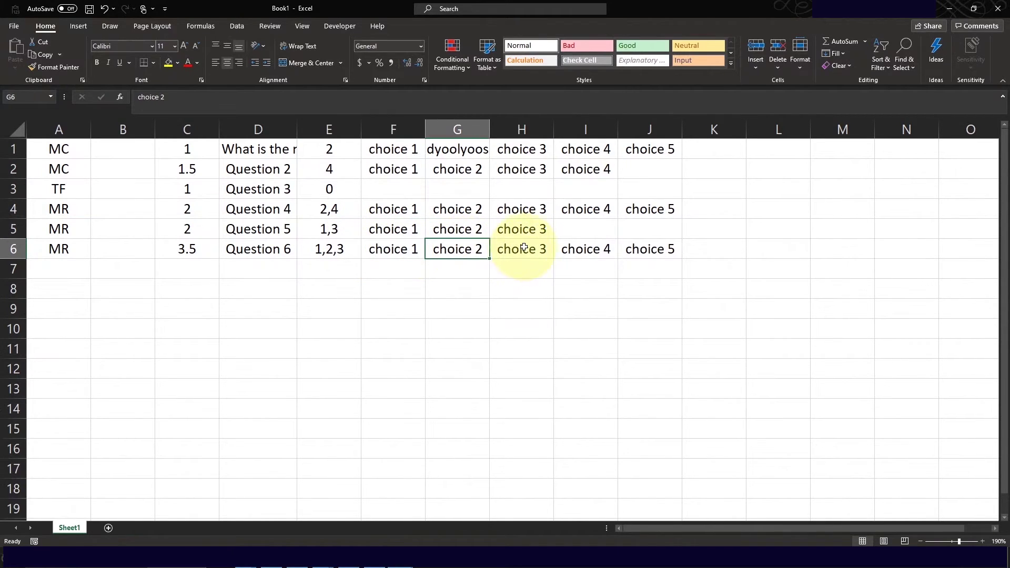
{"action": "left_click", "coordinate": [524, 248]}
{"action": "left_click_drag", "start_coordinate": [395, 250], "coordinate": [645, 259]}
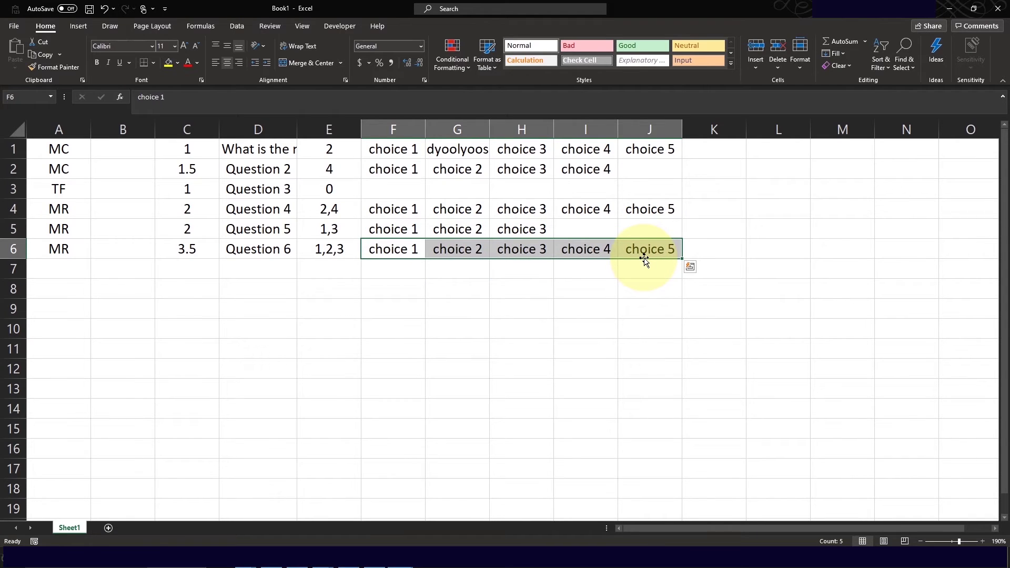
{"action": "left_click", "coordinate": [210, 250]}
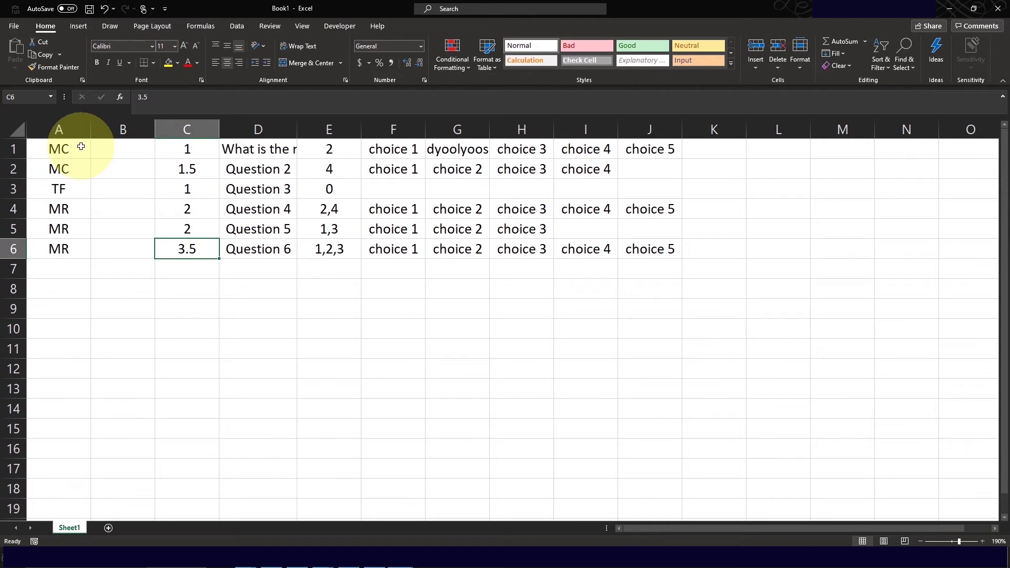
Save the workbook to the Desktop as a CSV (Comma delimited) file named "SAMPLE QUIZ" and close it
{"action": "left_click", "coordinate": [14, 29]}
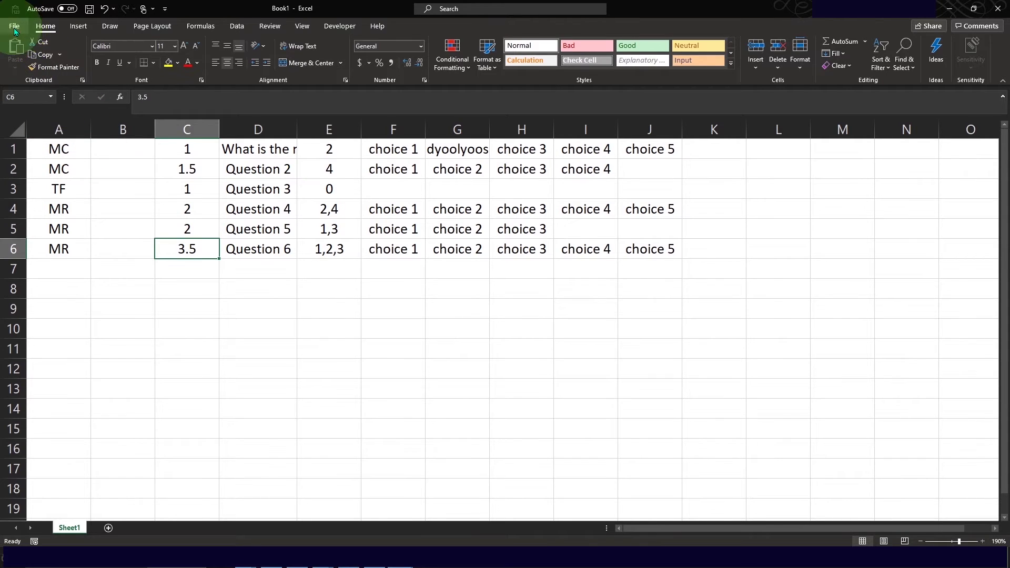
{"action": "left_click", "coordinate": [42, 170]}
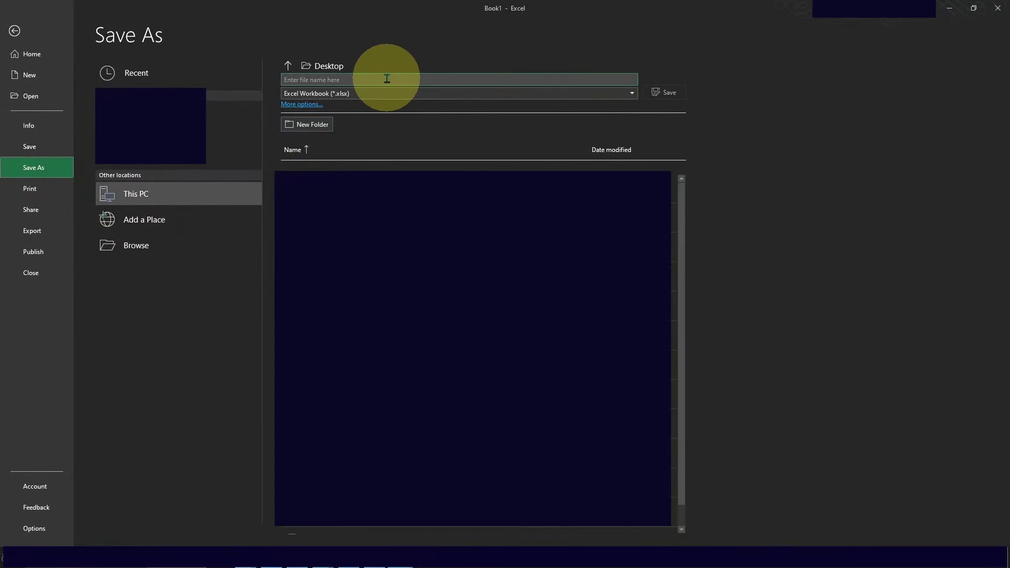
{"action": "left_click", "coordinate": [631, 93]}
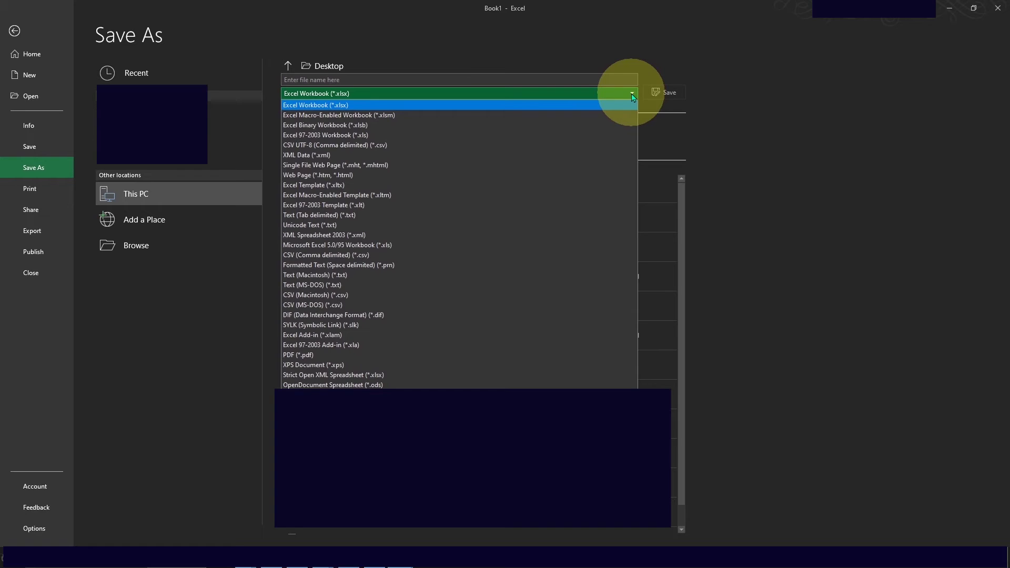
{"action": "left_click", "coordinate": [320, 256]}
{"action": "left_click", "coordinate": [367, 79]}
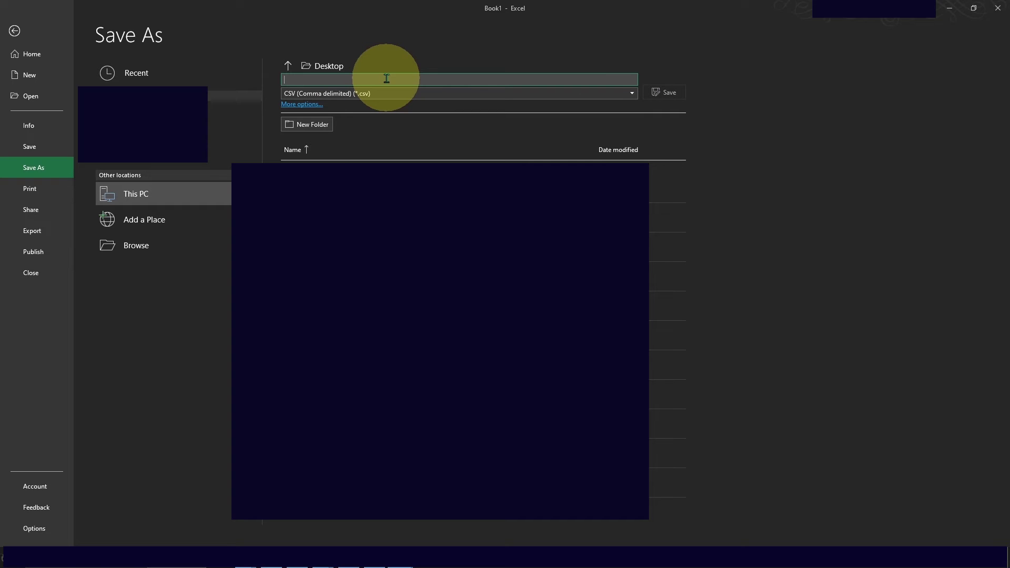
{"action": "type", "text": "SAMPLE QUIZ"}
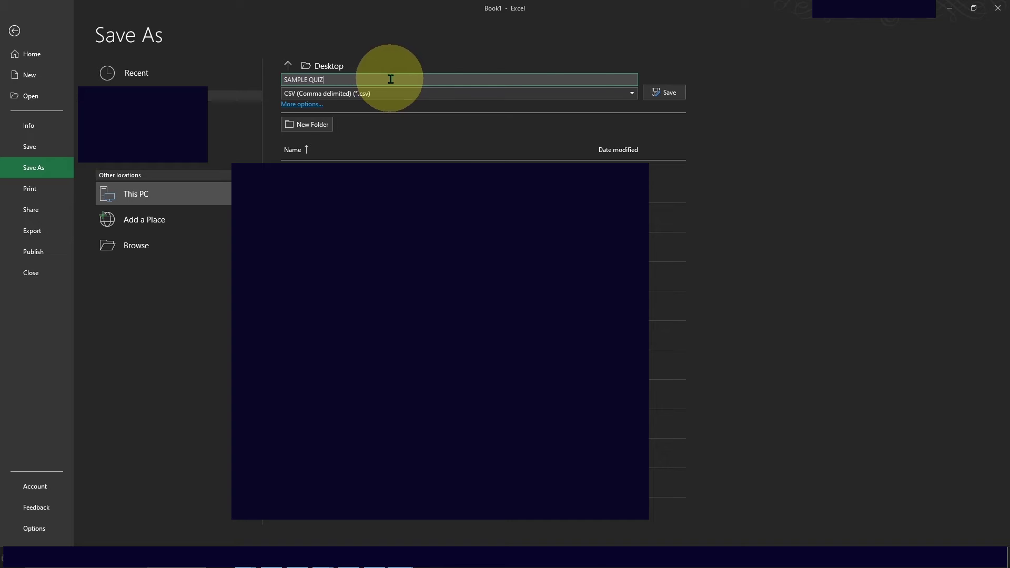
{"action": "left_click", "coordinate": [660, 92]}
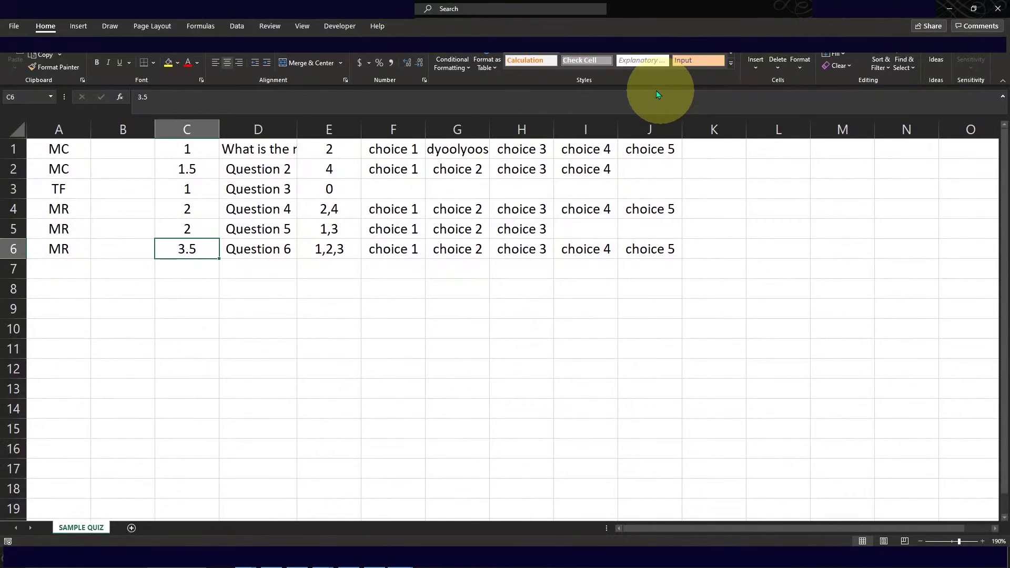
{"action": "left_click", "coordinate": [998, 12]}
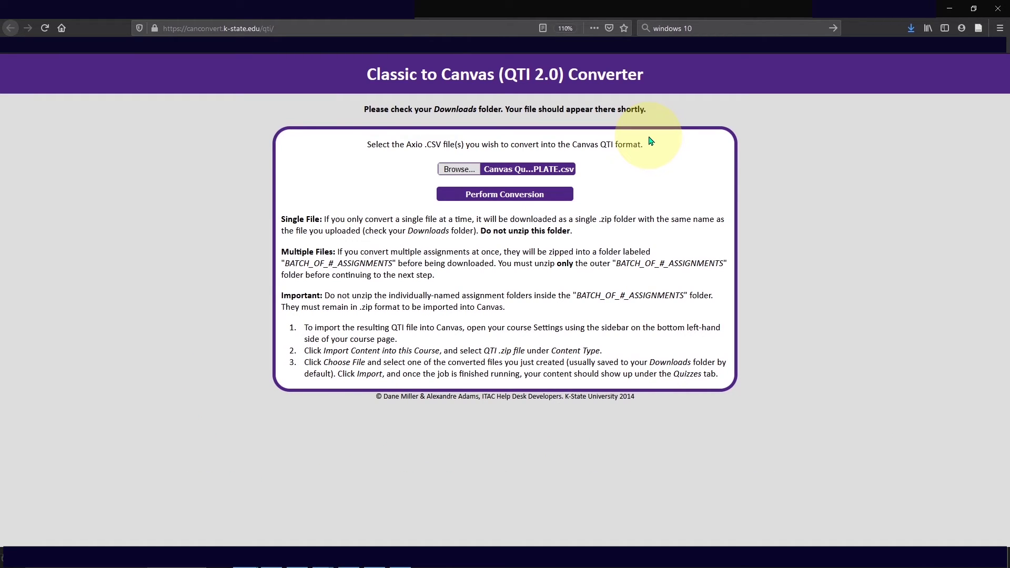
Convert SAMPLE QUIZ.csv from the Desktop to the Canvas QTI format and save the resulting zip file
{"action": "left_click", "coordinate": [459, 170]}
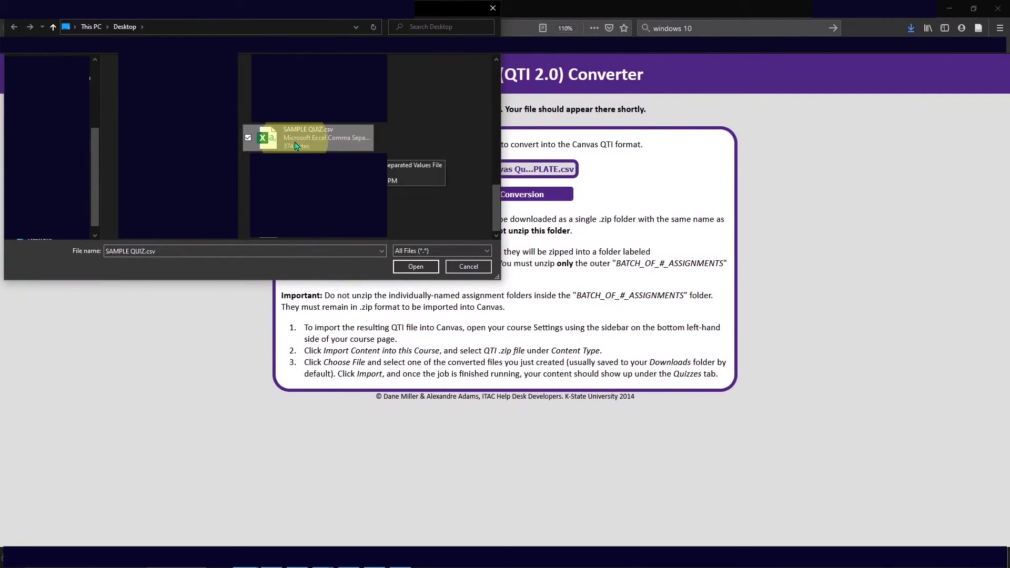
{"action": "left_click", "coordinate": [415, 266]}
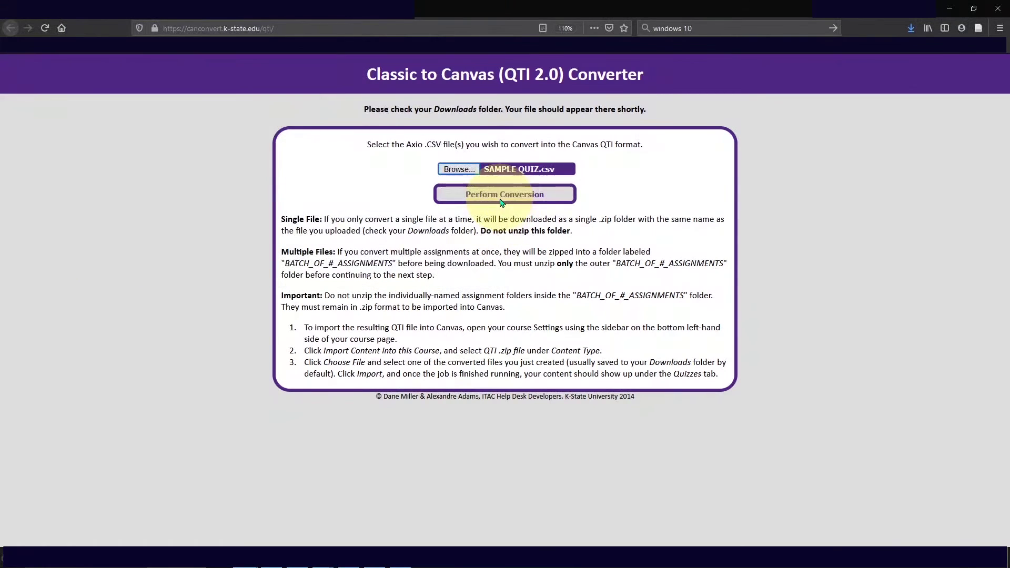
{"action": "left_click", "coordinate": [504, 201]}
{"action": "left_click", "coordinate": [813, 486]}
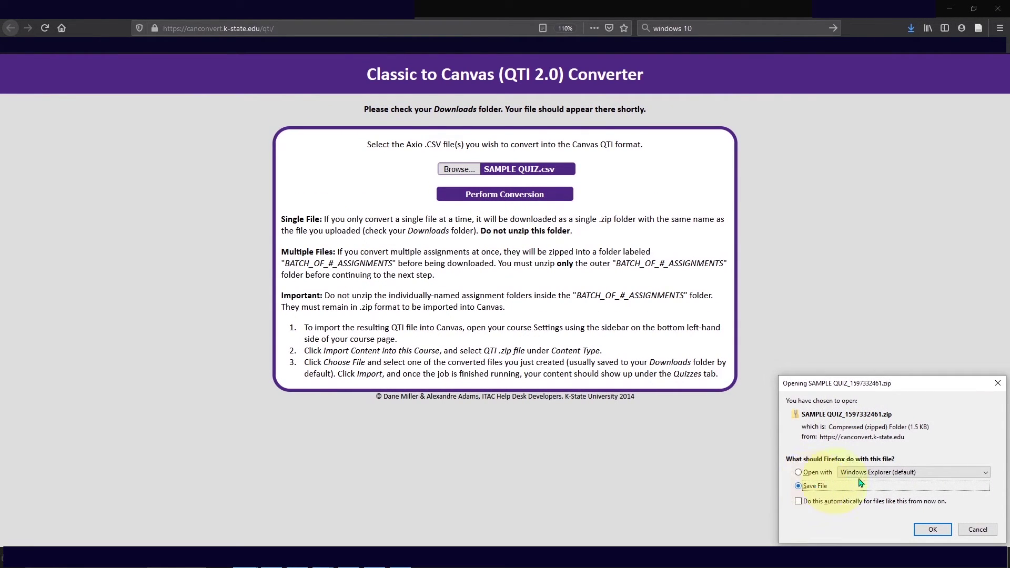
{"action": "left_click", "coordinate": [932, 530]}
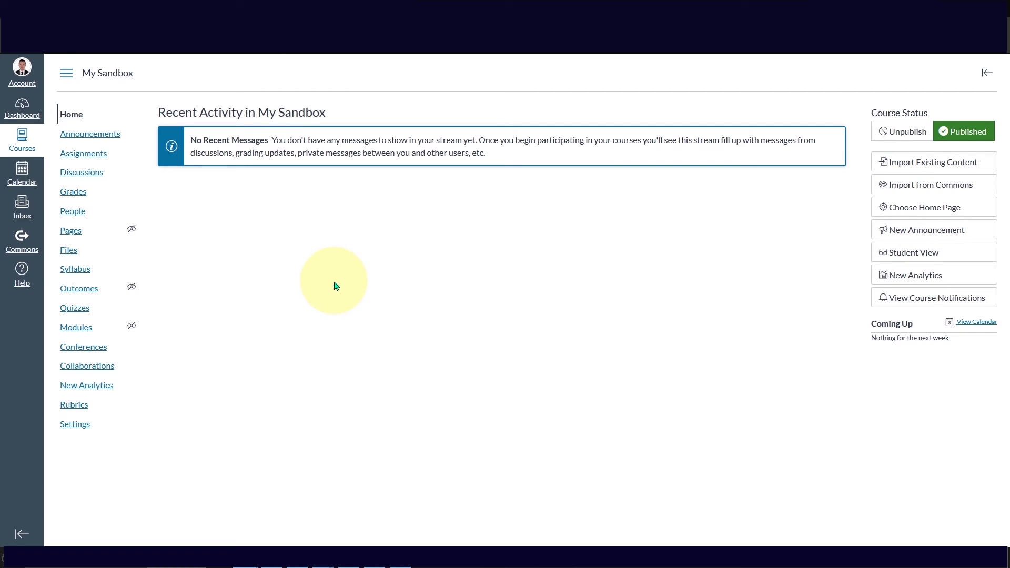
In the My Sandbox course in Canvas, set up a content import of type QTI .zip file with SAMPLE QUIZ_1597332461.zip as the source
{"action": "left_click", "coordinate": [74, 120]}
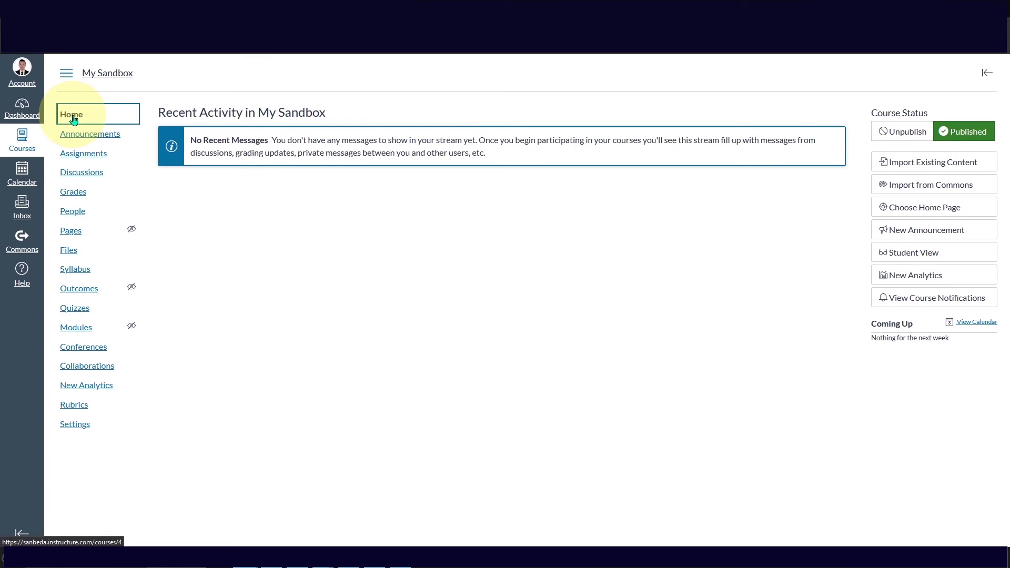
{"action": "left_click", "coordinate": [922, 166]}
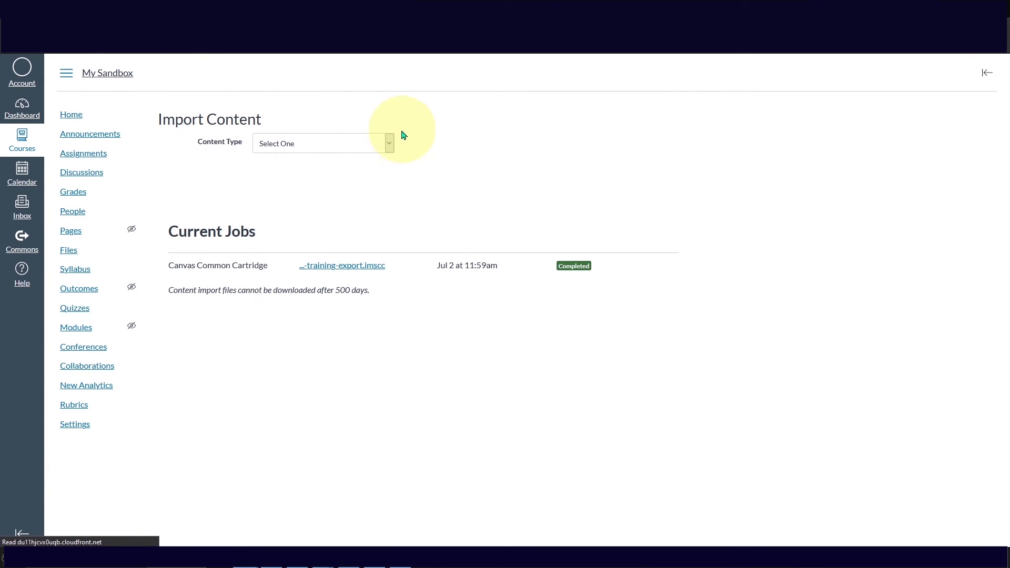
{"action": "left_click", "coordinate": [390, 146]}
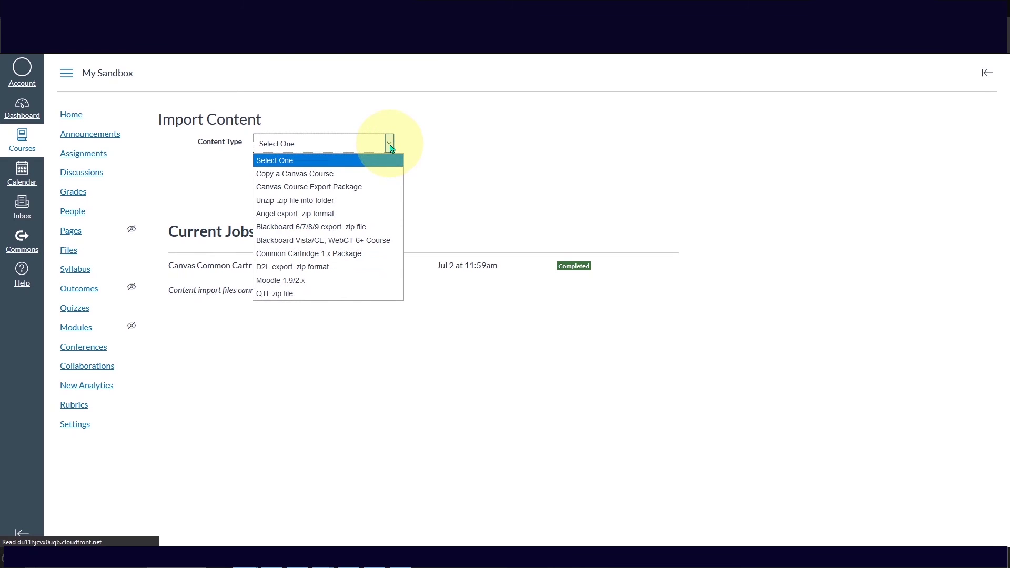
{"action": "left_click", "coordinate": [307, 295]}
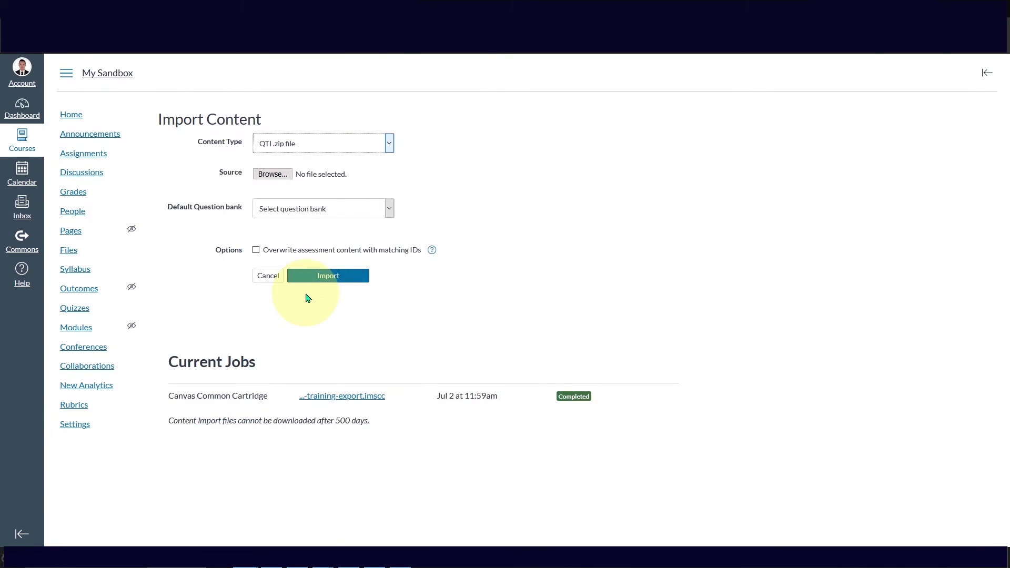
{"action": "left_click", "coordinate": [272, 174]}
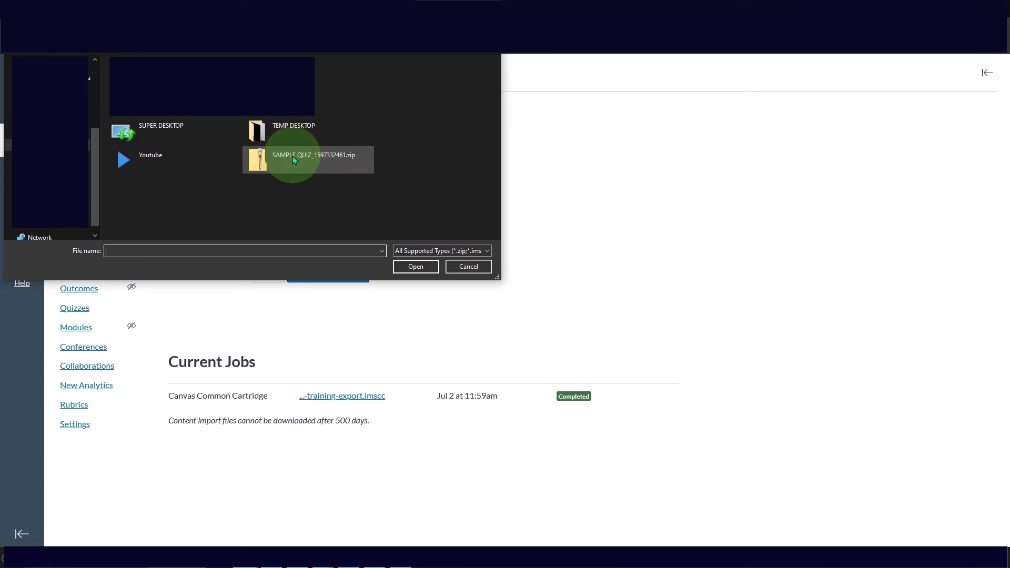
{"action": "left_click", "coordinate": [293, 159]}
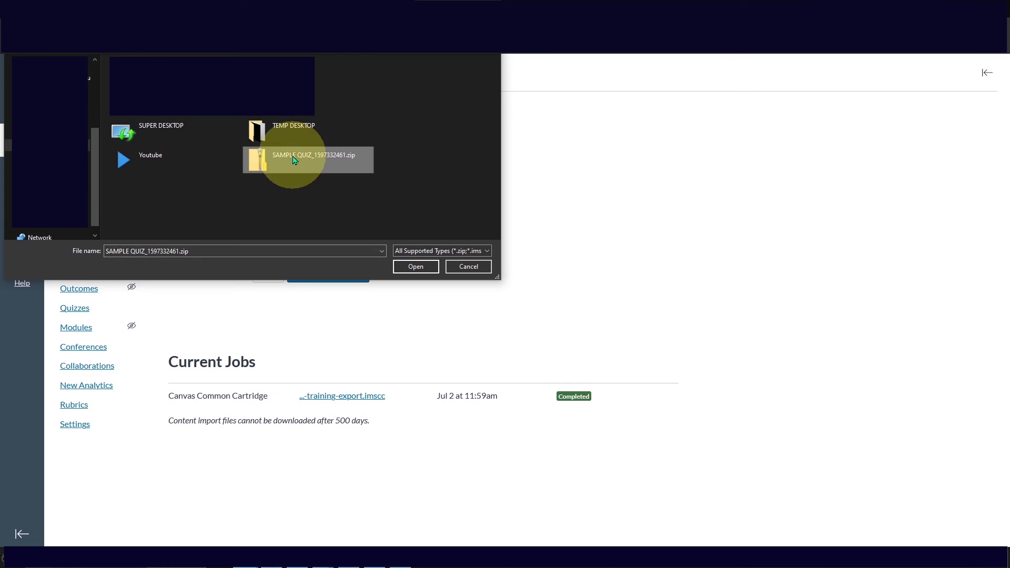
{"action": "left_click", "coordinate": [416, 267]}
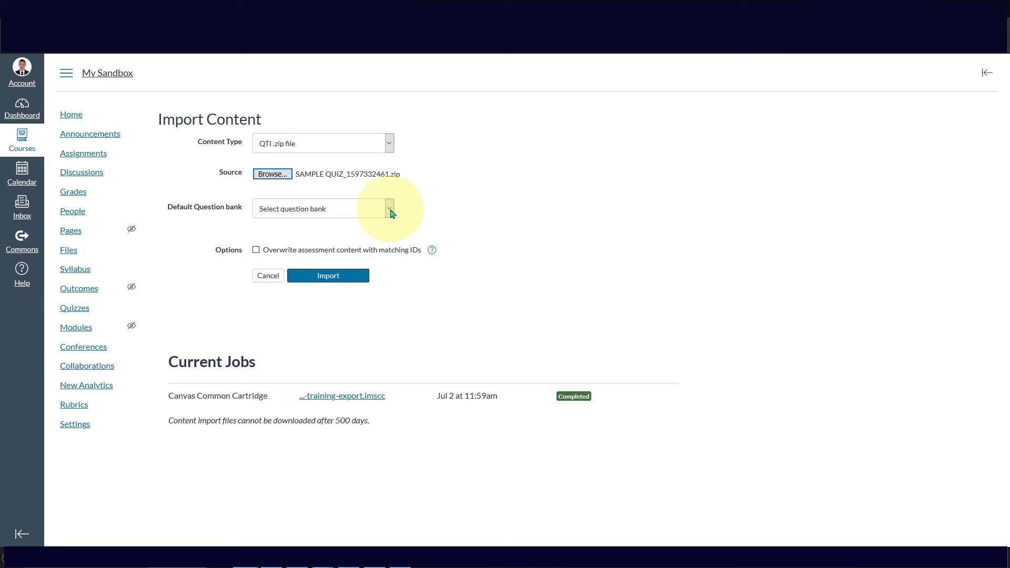
Create a new default question bank named "Sample Bulk Upload" for the import and run the import
{"action": "left_click", "coordinate": [391, 212]}
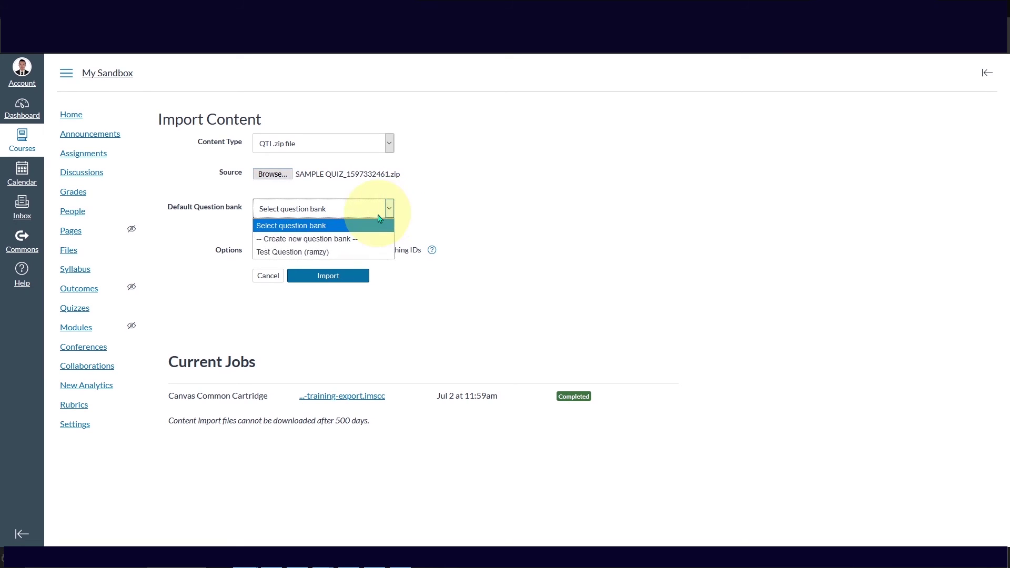
{"action": "left_click", "coordinate": [361, 239]}
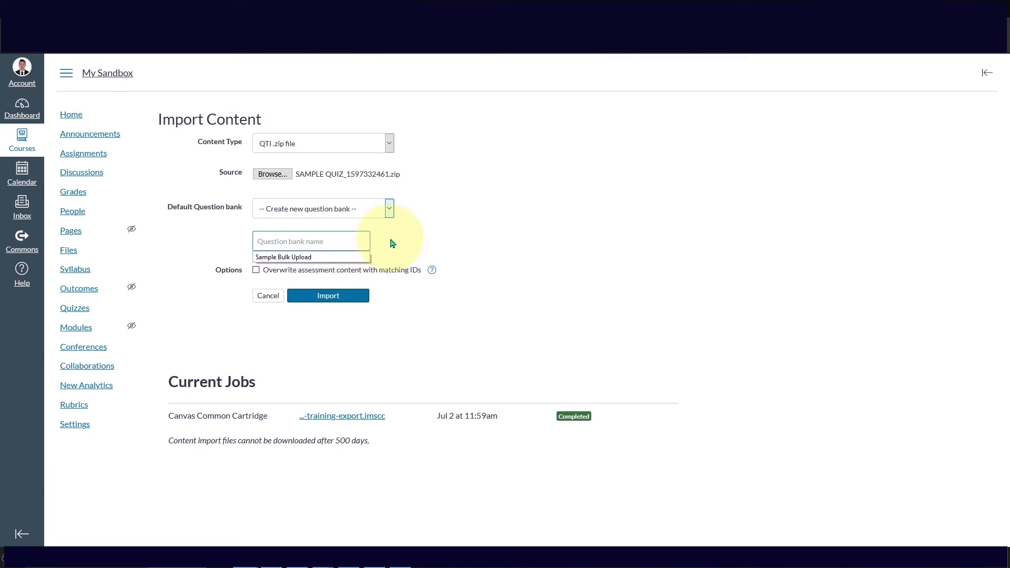
{"action": "left_click", "coordinate": [317, 258]}
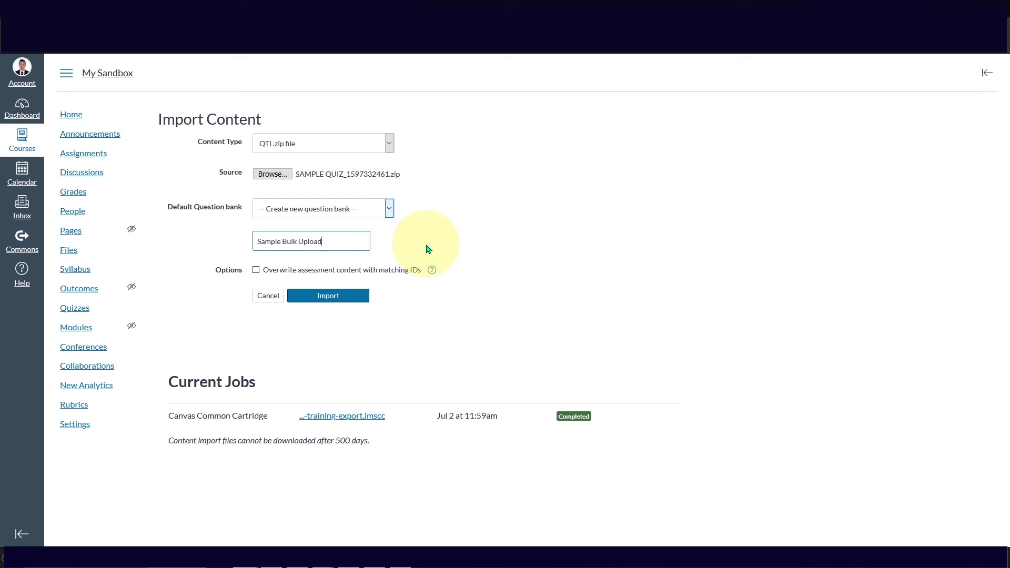
{"action": "left_click", "coordinate": [330, 301]}
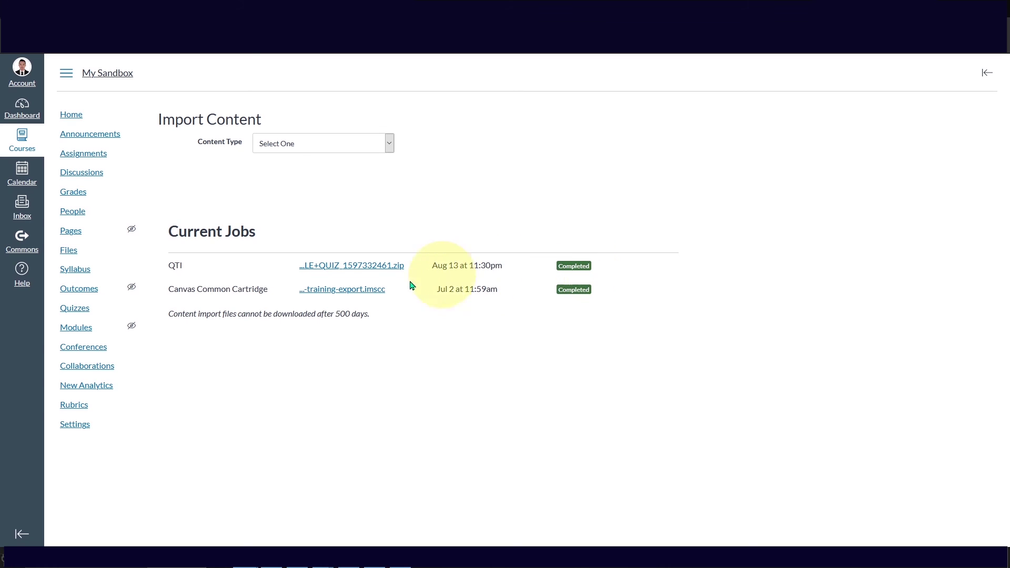
Open the imported SAMPLE QUIZ from the course's quizzes and start its preview
{"action": "left_click", "coordinate": [79, 310]}
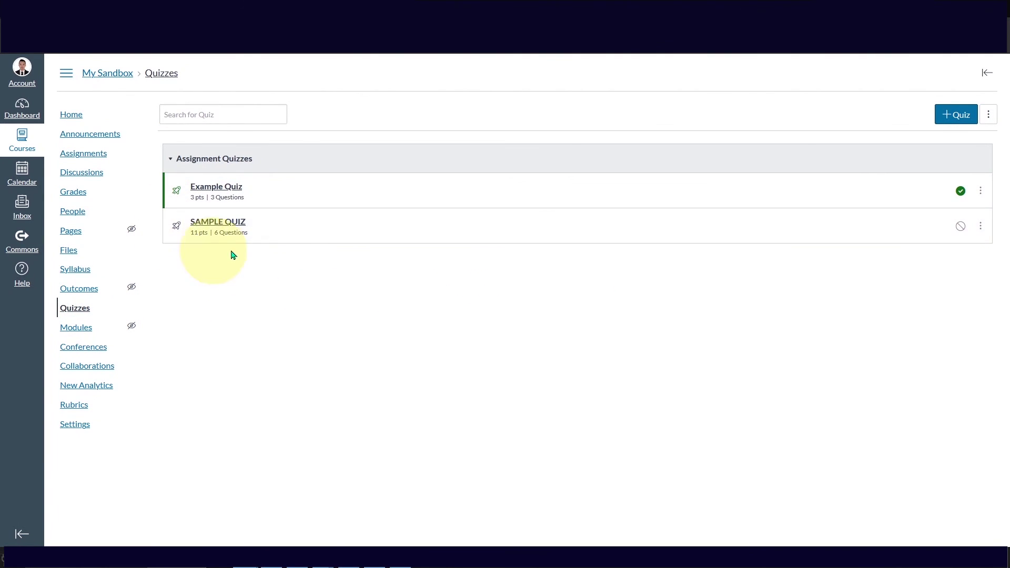
{"action": "left_click", "coordinate": [238, 225]}
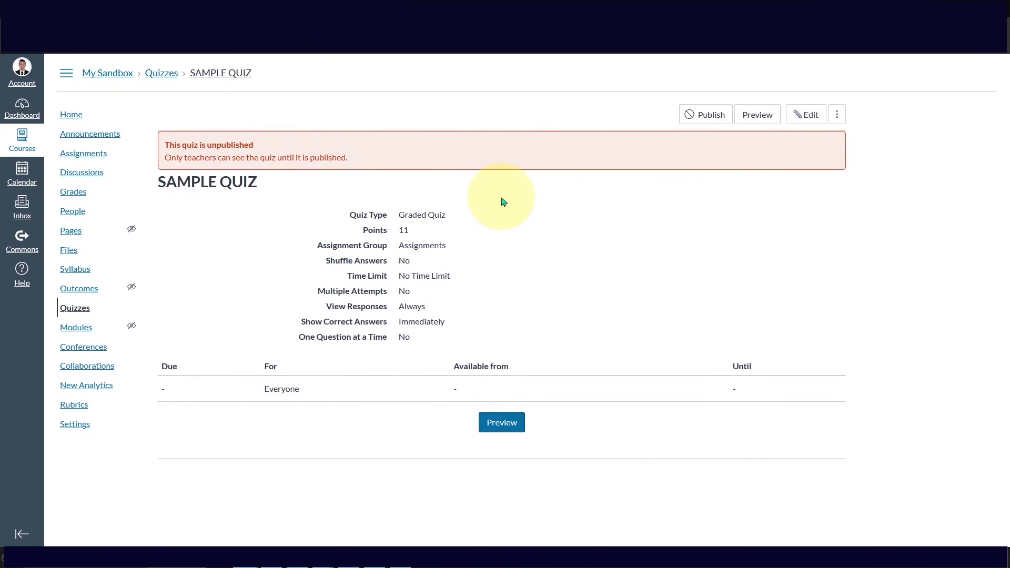
{"action": "left_click", "coordinate": [503, 425]}
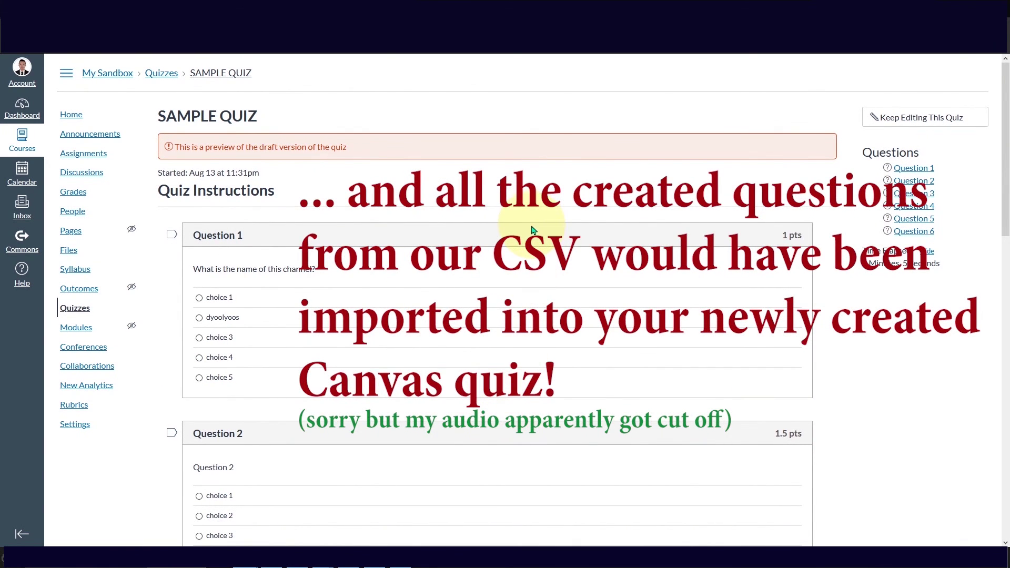
Answer Question 1 with "dyoolyoos", Question 2 with "choice 3" and Question 3 with False in the quiz preview
{"action": "scroll", "coordinate": [533, 228], "scroll_direction": "down", "scroll_amount": 2}
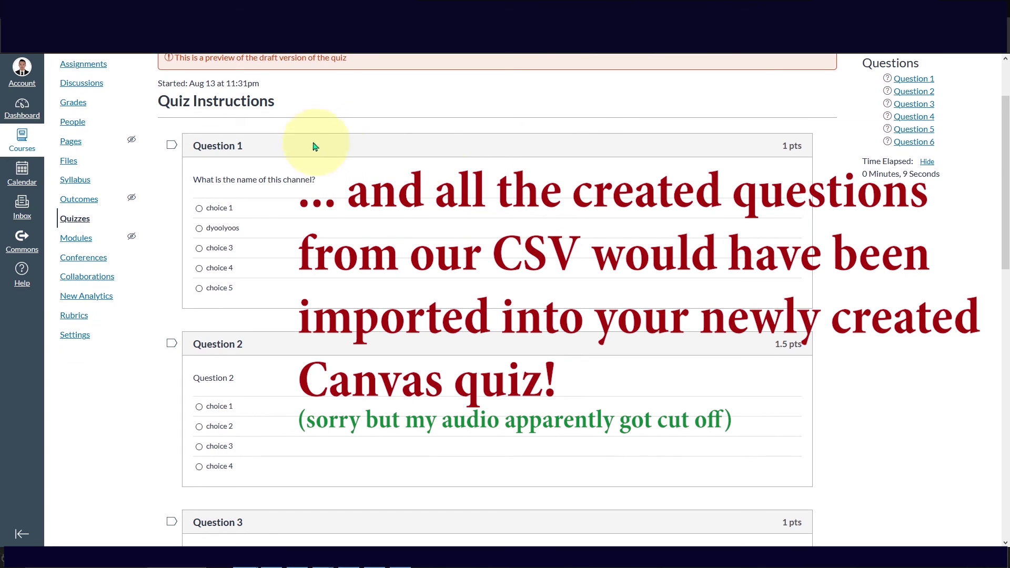
{"action": "left_click", "coordinate": [200, 228]}
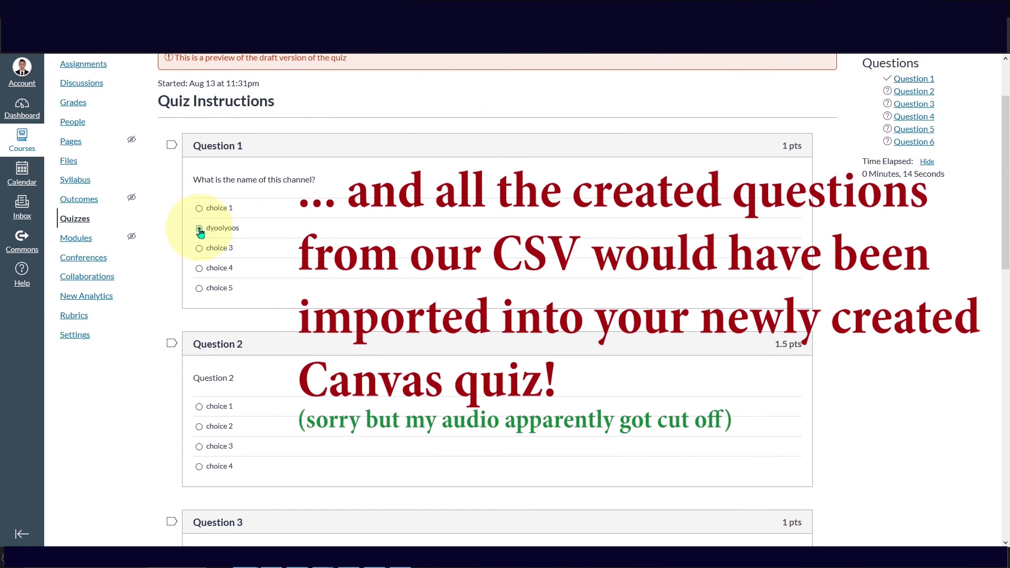
{"action": "scroll", "coordinate": [388, 263], "scroll_direction": "down", "scroll_amount": 3}
{"action": "left_click", "coordinate": [199, 313]}
{"action": "scroll", "coordinate": [274, 272], "scroll_direction": "down", "scroll_amount": 4}
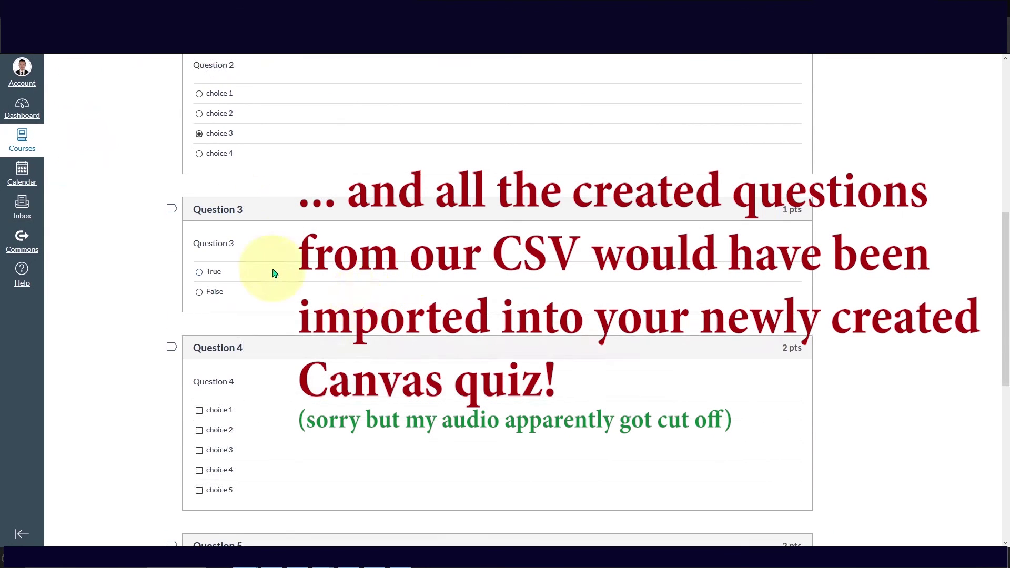
{"action": "left_click", "coordinate": [198, 292]}
Select "choice 4" for Question 4 and "choice 3" for Question 5
{"action": "scroll", "coordinate": [383, 289], "scroll_direction": "down", "scroll_amount": 4}
{"action": "left_click", "coordinate": [199, 290]}
{"action": "scroll", "coordinate": [379, 282], "scroll_direction": "down", "scroll_amount": 5}
{"action": "left_click", "coordinate": [199, 246]}
Select choices 1 to 4 for Question 6 and submit the preview quiz
{"action": "scroll", "coordinate": [262, 290], "scroll_direction": "down", "scroll_amount": 1}
{"action": "left_click", "coordinate": [199, 358]}
{"action": "left_click", "coordinate": [199, 378]}
{"action": "left_click", "coordinate": [199, 398]}
{"action": "left_click", "coordinate": [203, 421]}
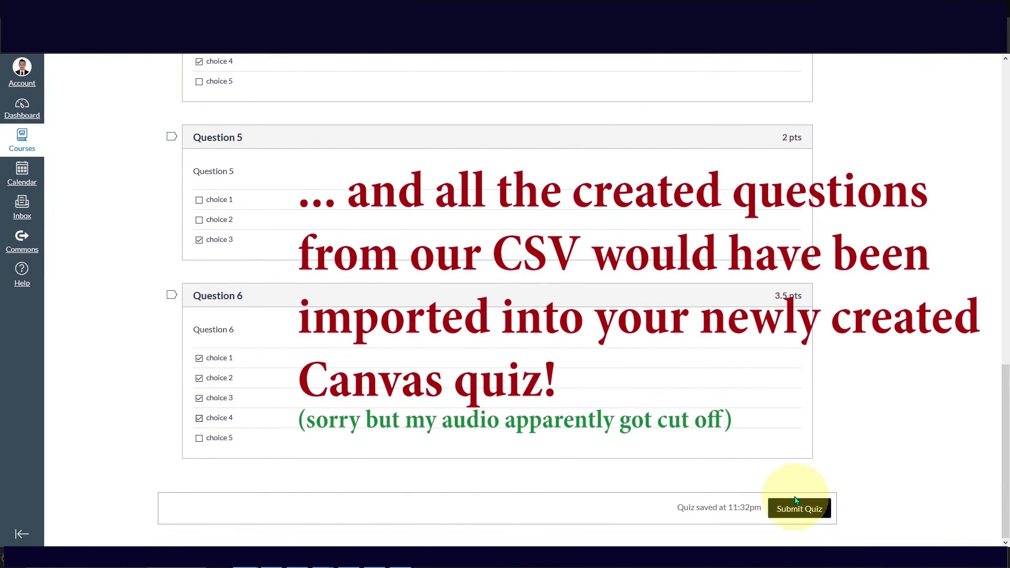
{"action": "left_click", "coordinate": [795, 514]}
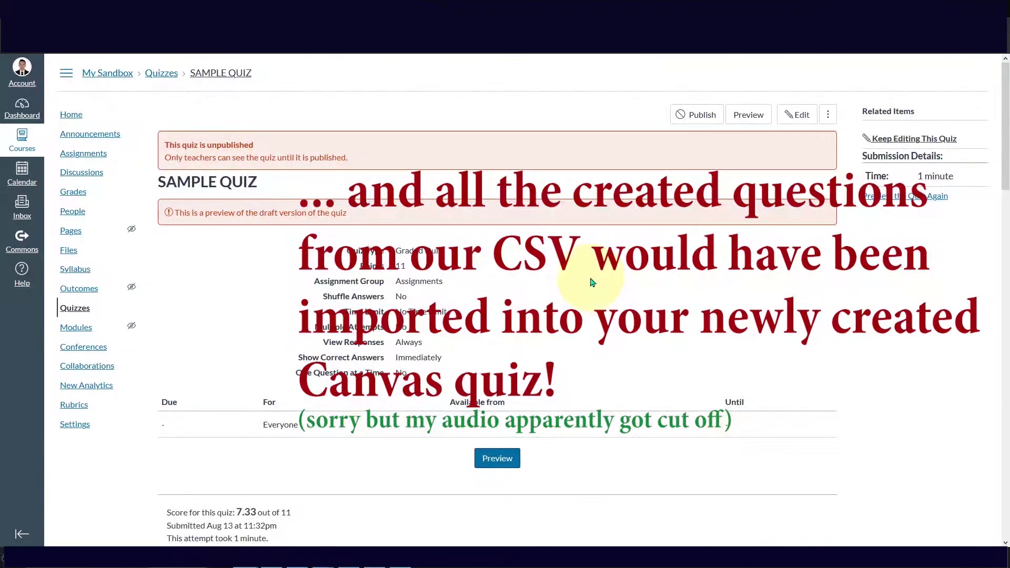
Review the graded answers and scores of all six questions in the submitted preview
{"action": "scroll", "coordinate": [596, 237], "scroll_direction": "down", "scroll_amount": 6}
{"action": "scroll", "coordinate": [286, 266], "scroll_direction": "down", "scroll_amount": 8}
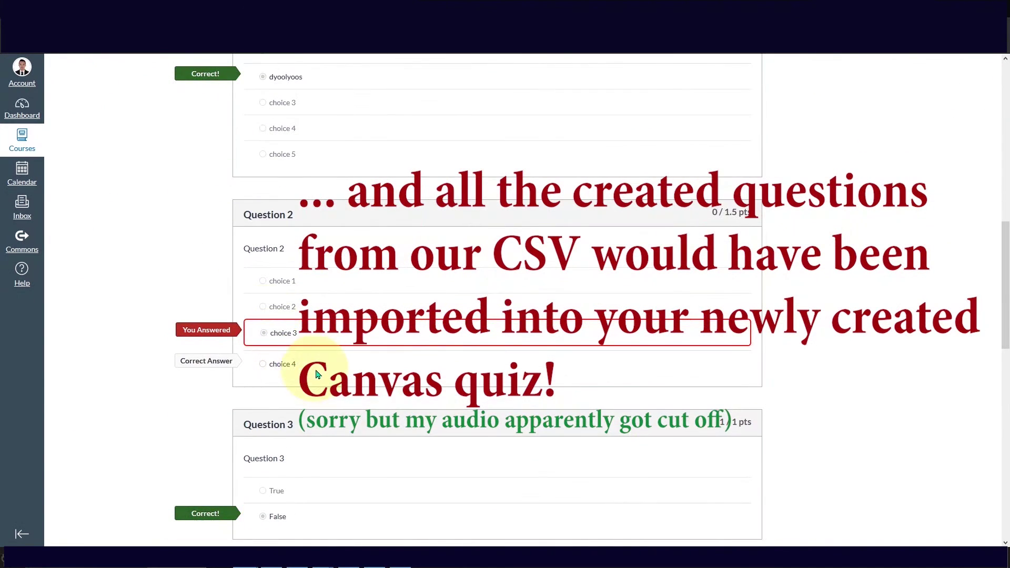
{"action": "scroll", "coordinate": [261, 270], "scroll_direction": "down", "scroll_amount": 3}
{"action": "scroll", "coordinate": [277, 203], "scroll_direction": "down", "scroll_amount": 3}
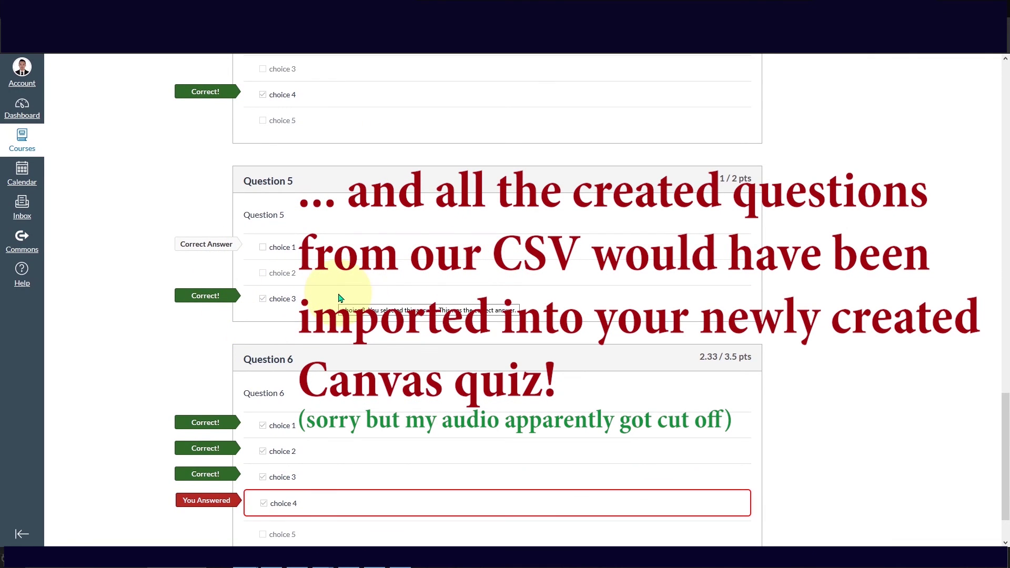
{"action": "scroll", "coordinate": [480, 253], "scroll_direction": "down", "scroll_amount": 1}
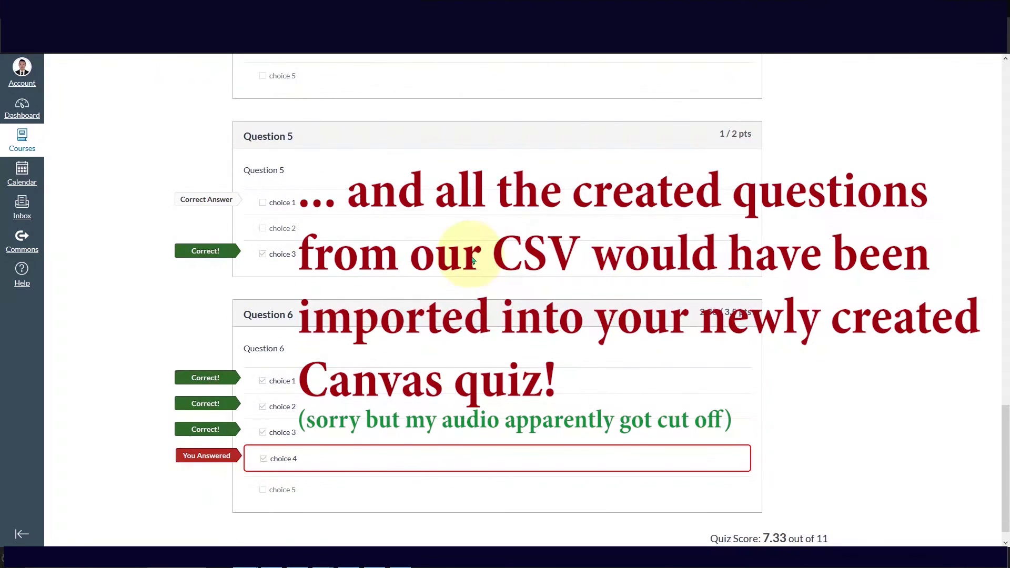